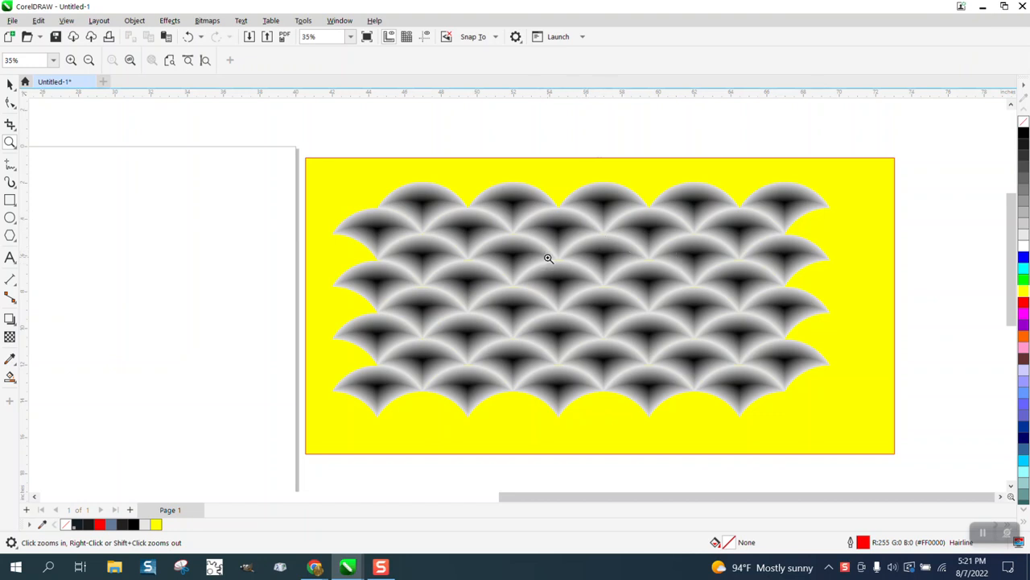
Step: Draw a circle about 6.7 inches in diameter and center it on the page
scroll(606, 251, "down", 1)
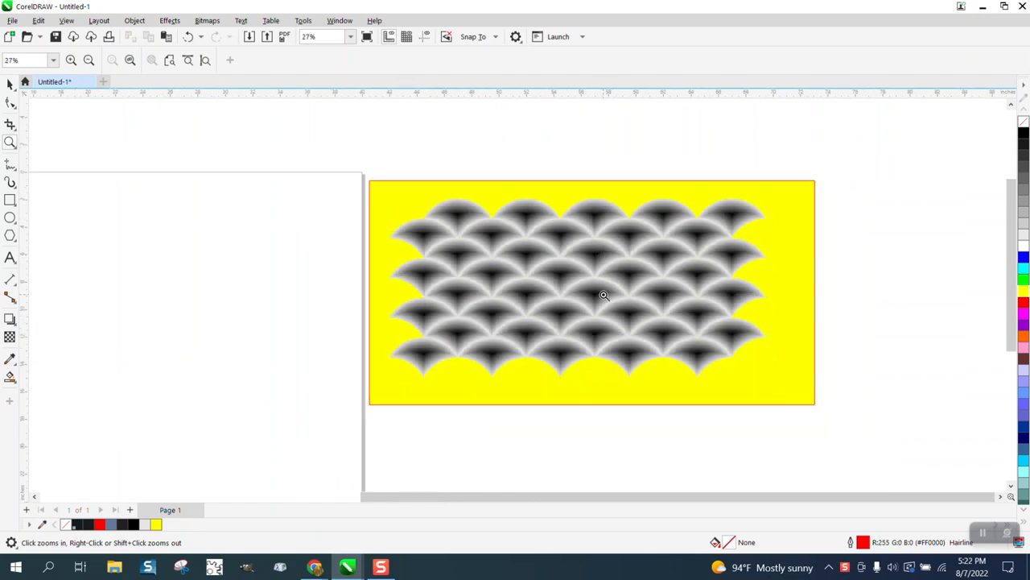
scroll(611, 285, "down", 1)
scroll(611, 283, "down", 1)
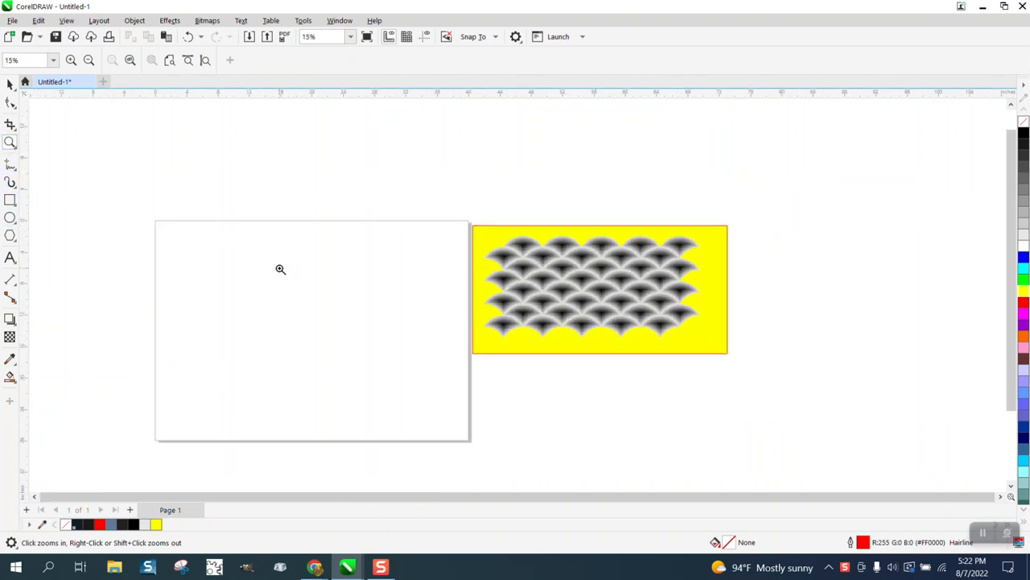
left_click_drag(149, 219, 463, 399)
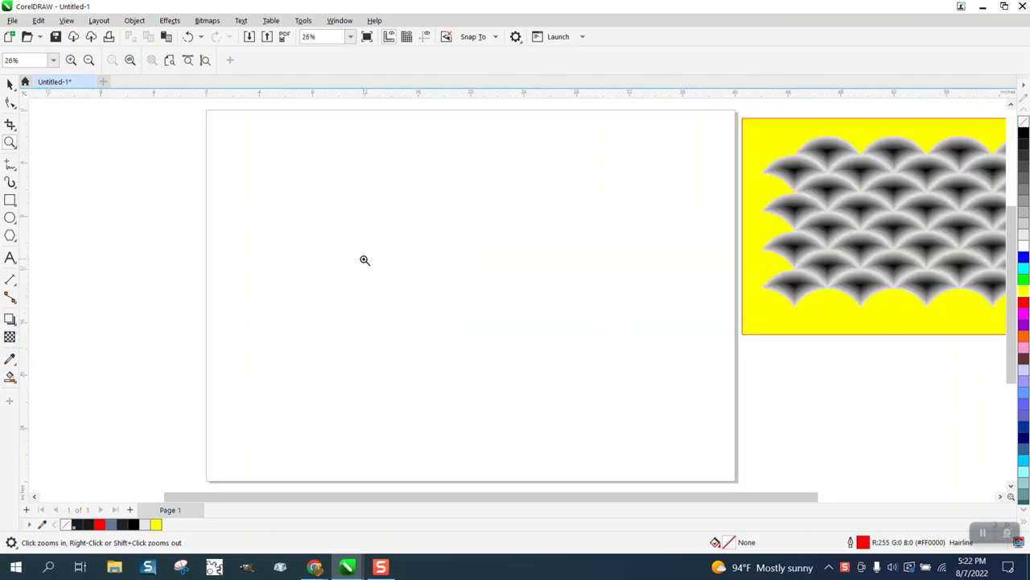
left_click(10, 217)
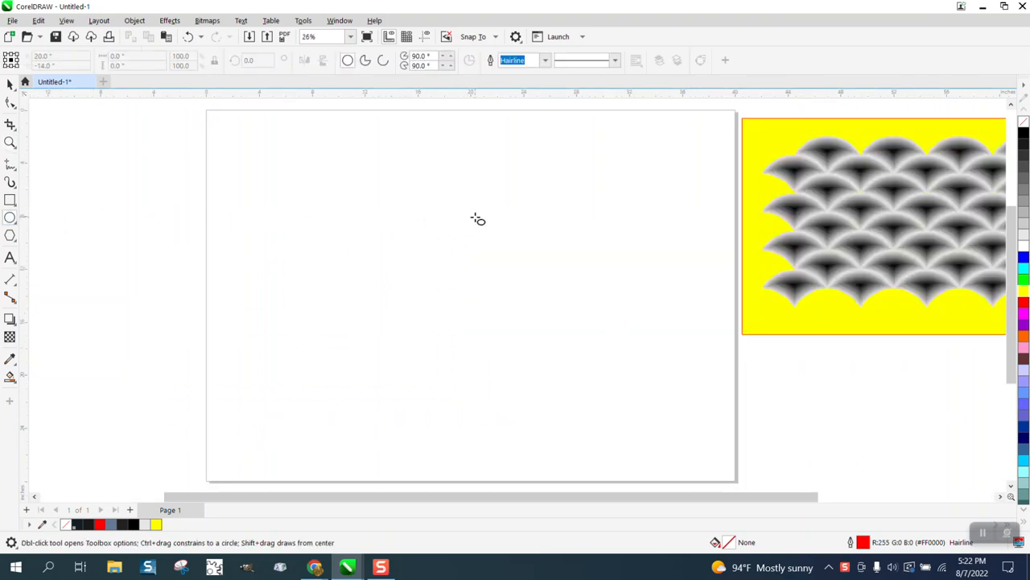
left_click_drag(478, 214, 397, 308)
key("p")
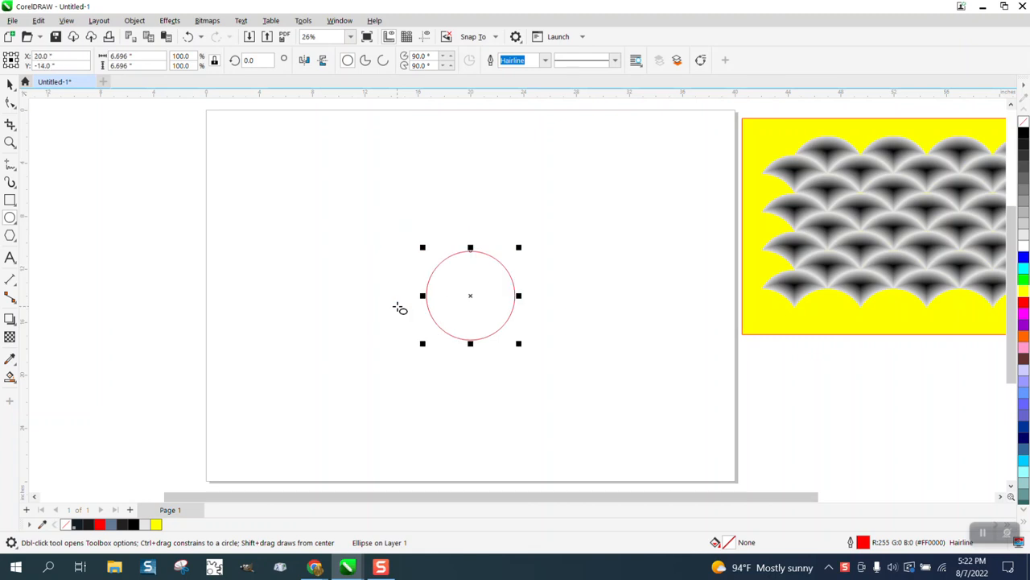
Step: Place a copy of the circle straight below it, centered on the original circle's bottom edge
left_click(9, 84)
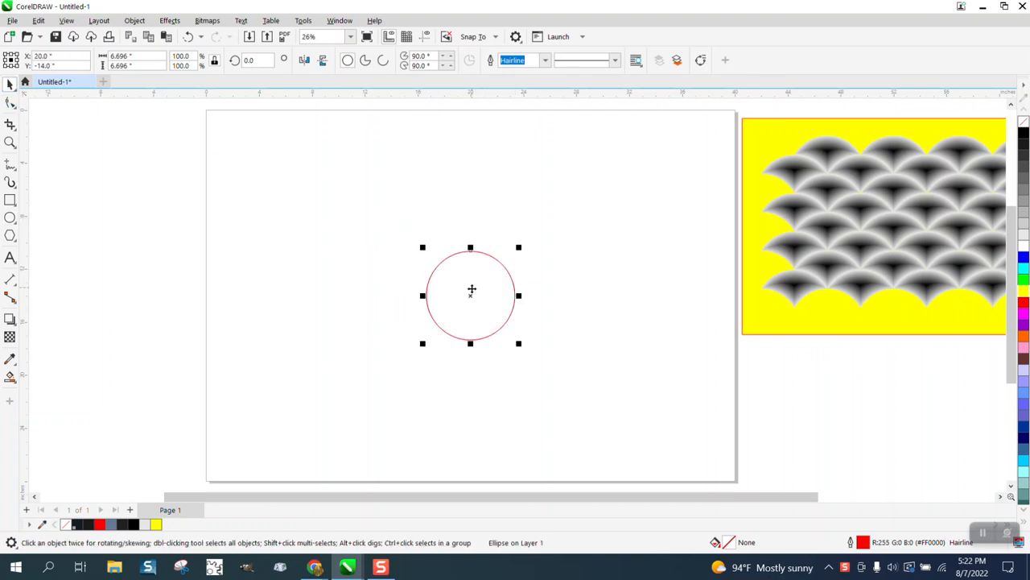
left_click_drag(471, 294, 472, 340)
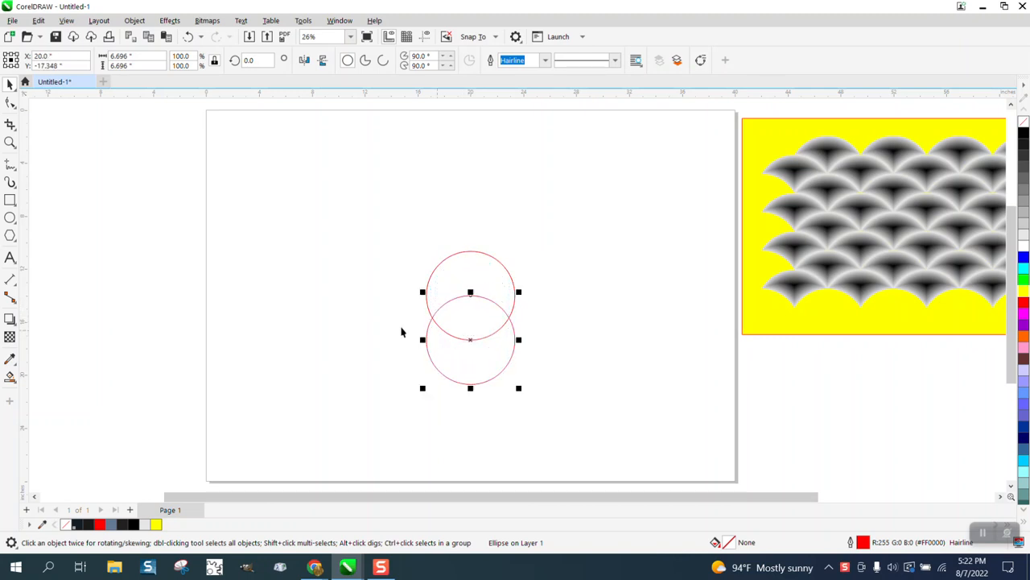
Step: Place vertical guidelines through the left and right intersections of the two circles, removing the stray guidelines
left_click(10, 142)
left_click_drag(355, 229, 644, 420)
left_click_drag(28, 201, 359, 273)
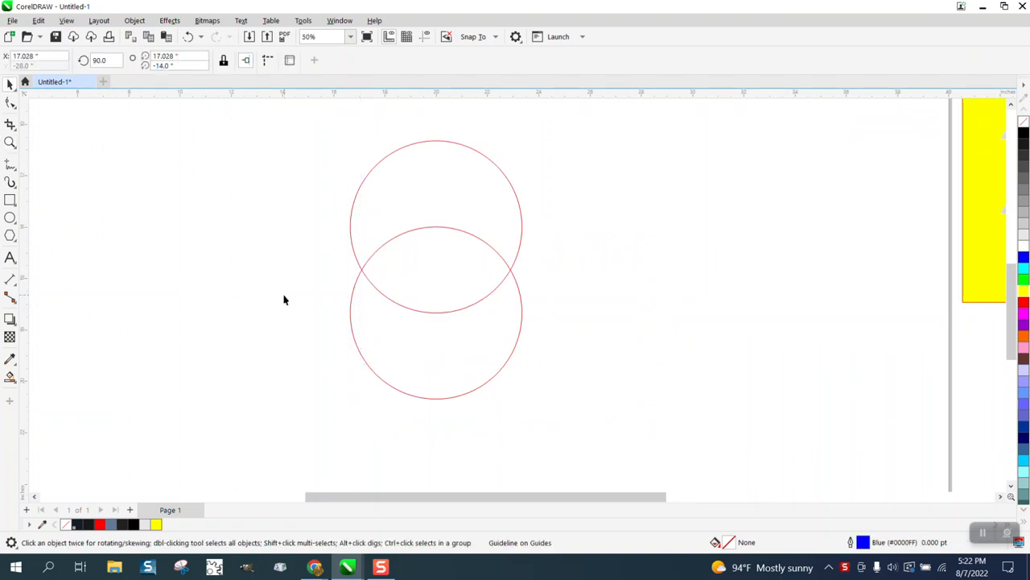
left_click(425, 36)
left_click(306, 148)
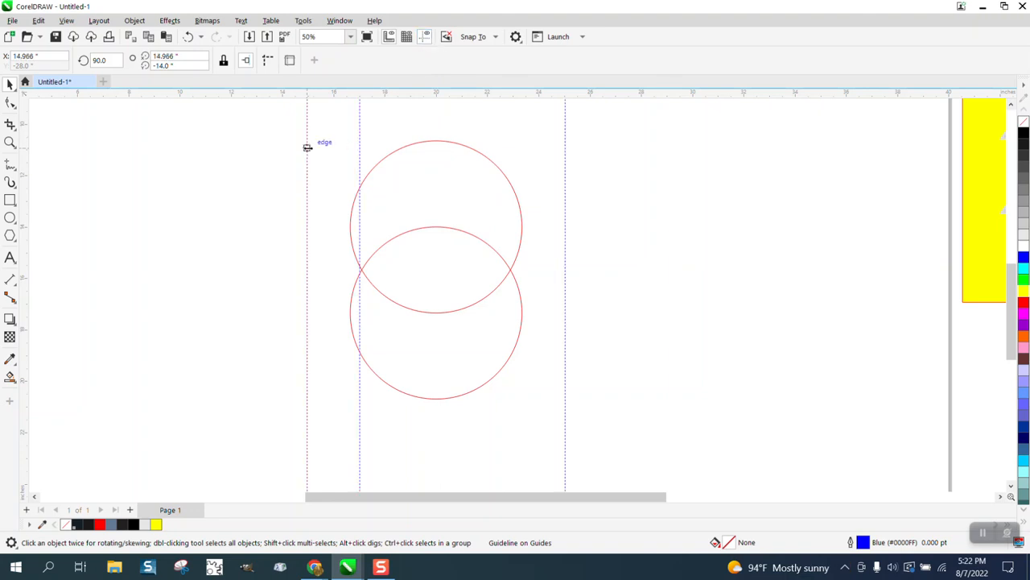
key("Delete")
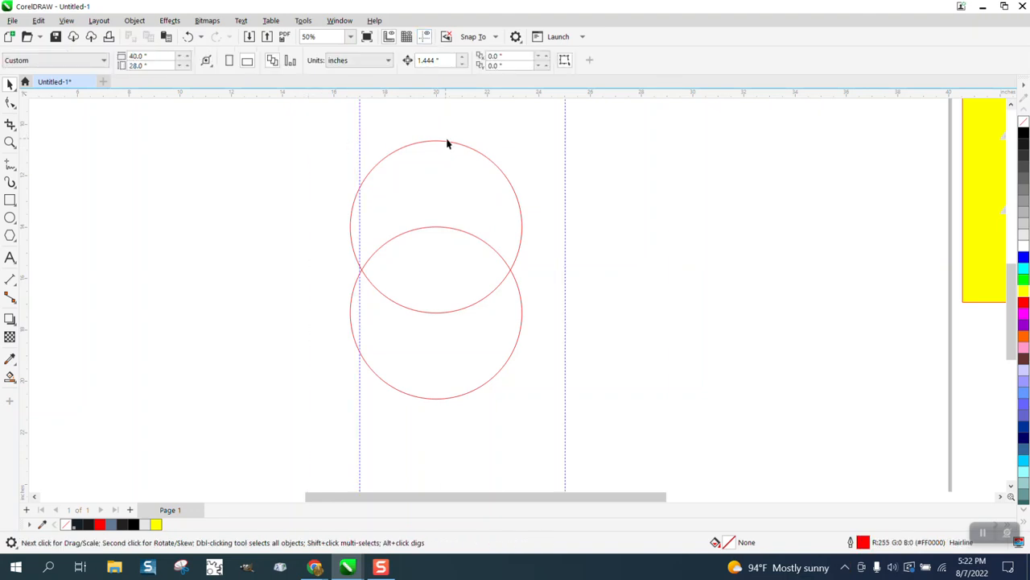
left_click(565, 147)
key("Delete")
left_click_drag(359, 145, 367, 271)
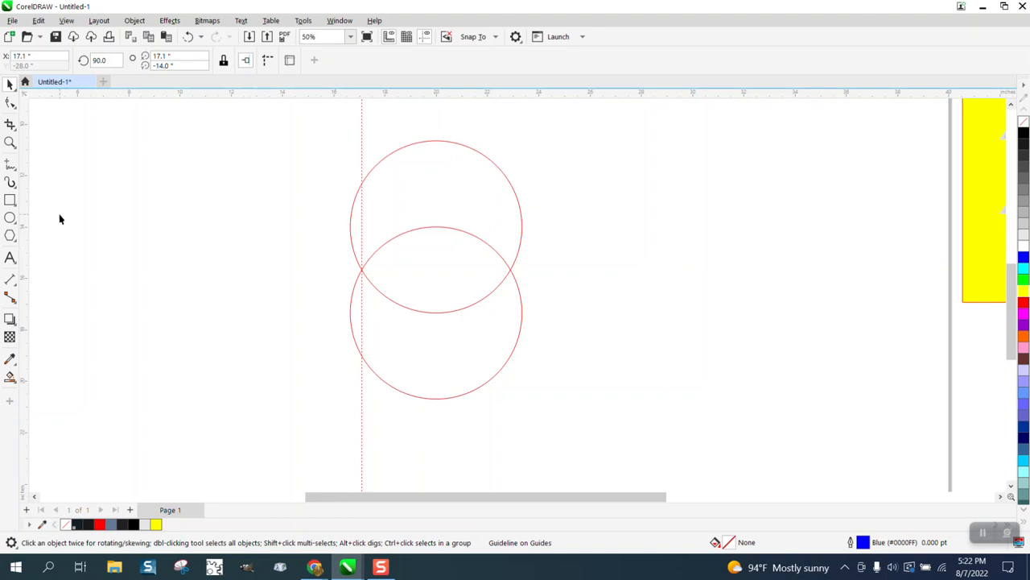
left_click_drag(25, 217, 510, 273)
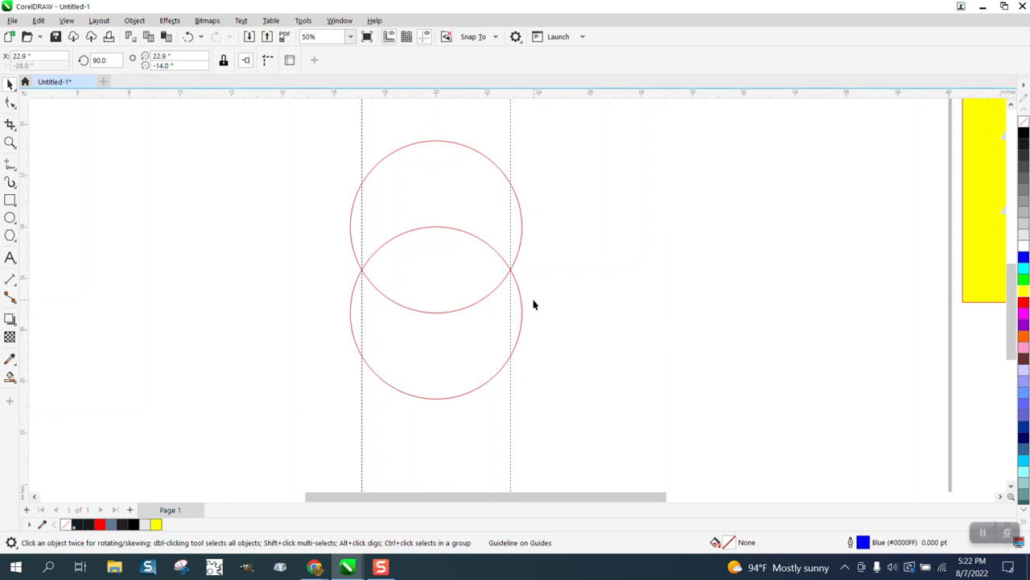
Step: Move the lower circle so it is centered on the left intersection, and place a copy centered on the right intersection
left_click(533, 304)
left_click(523, 300)
left_click_drag(437, 310, 511, 275)
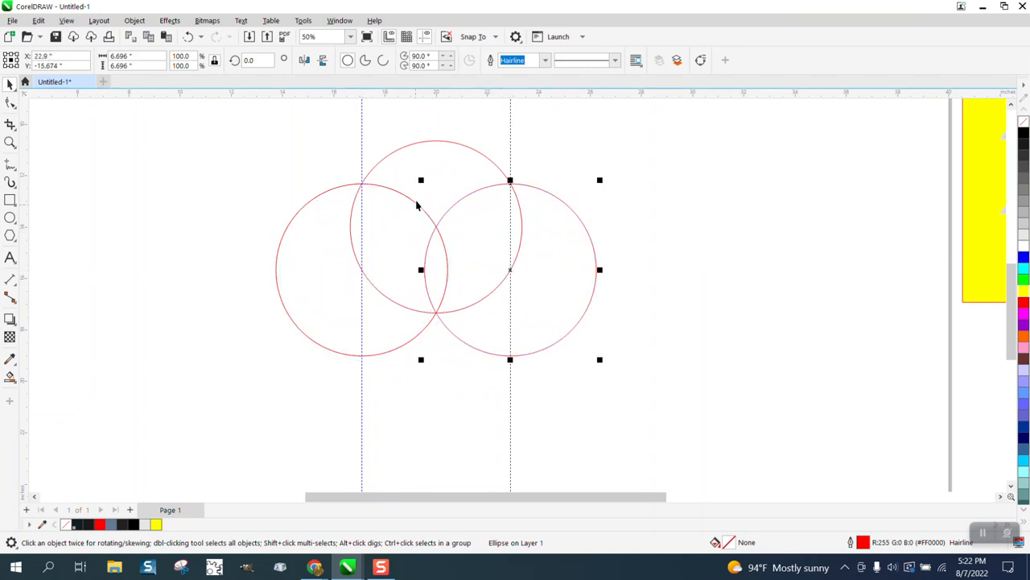
Step: Create a fan shape with Smart Fill from the upper circle's area outside the two side circles, and move it clear to the right
left_click(10, 377)
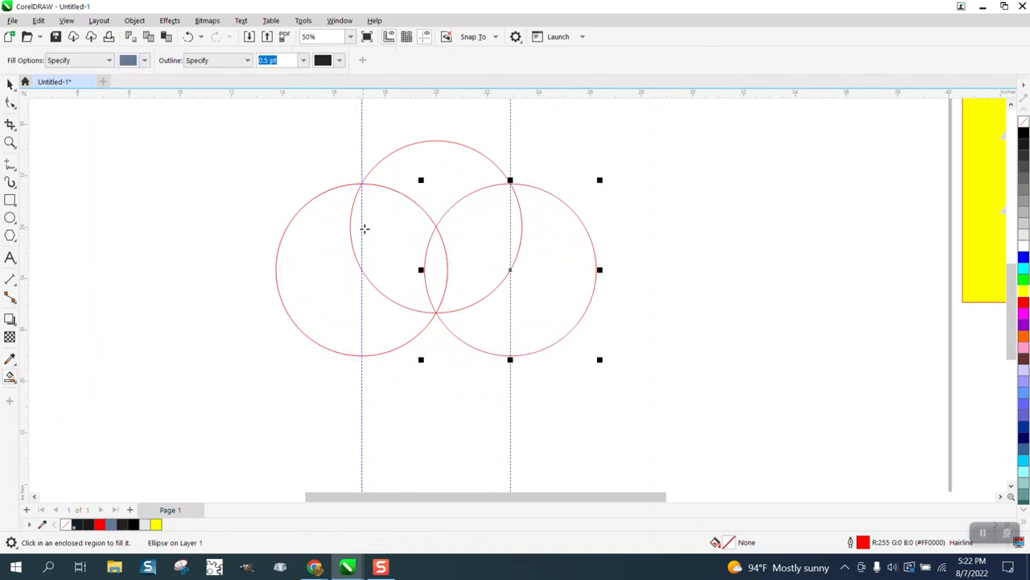
left_click(420, 196)
left_click(10, 84)
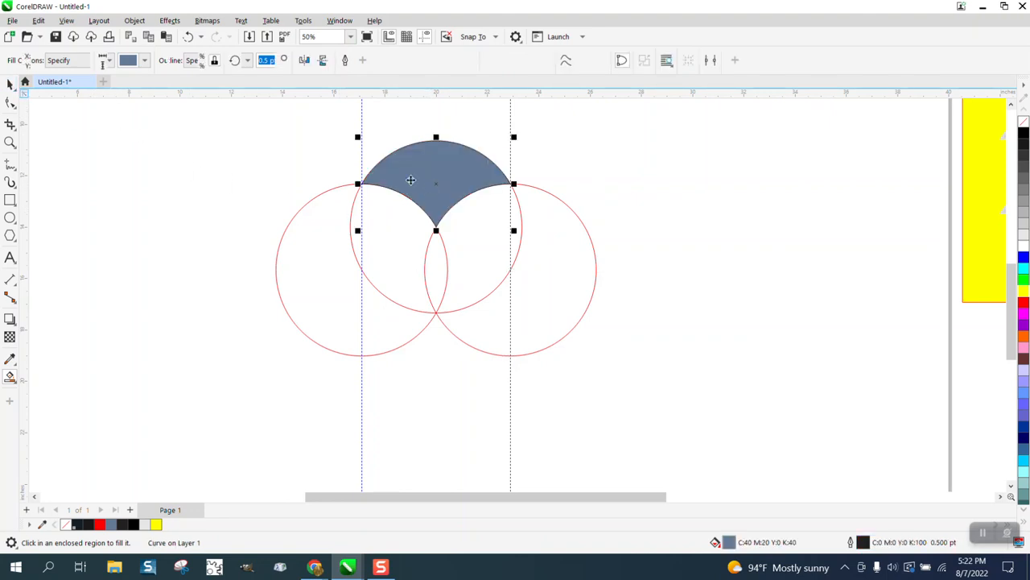
left_click_drag(408, 177, 703, 187)
Step: Delete the three construction circles and hide the guidelines
left_click_drag(253, 145, 652, 380)
key("Delete")
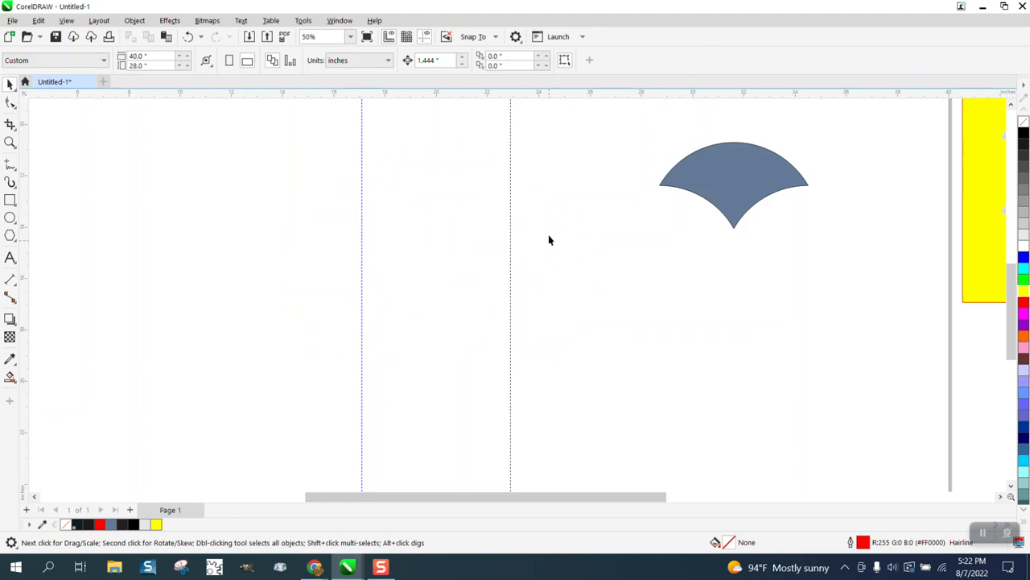
left_click(425, 37)
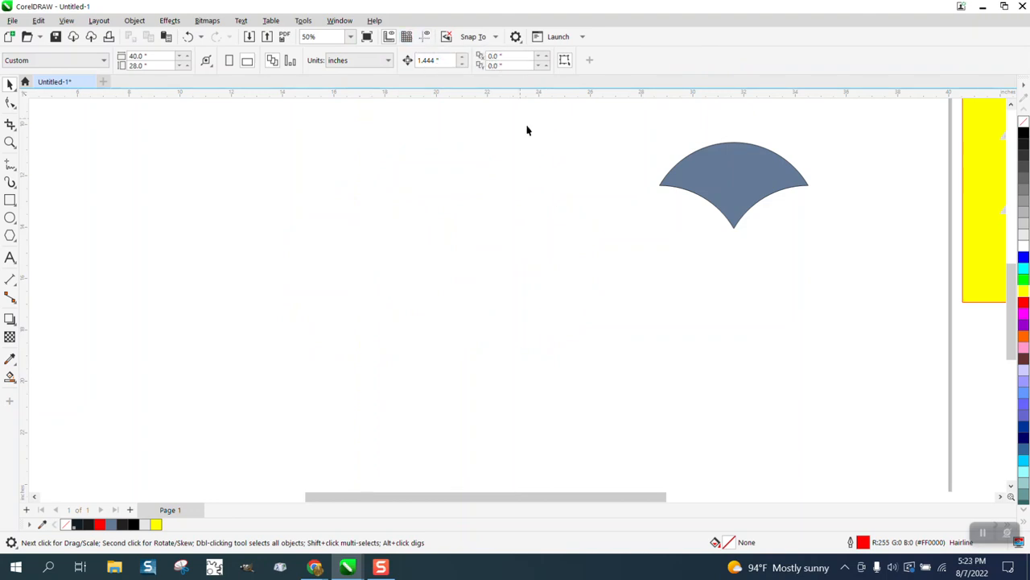
Step: Center the fan shape on the page, and give it no fill and a light gray (#E6E6E6) outline
left_click(727, 190)
key("p")
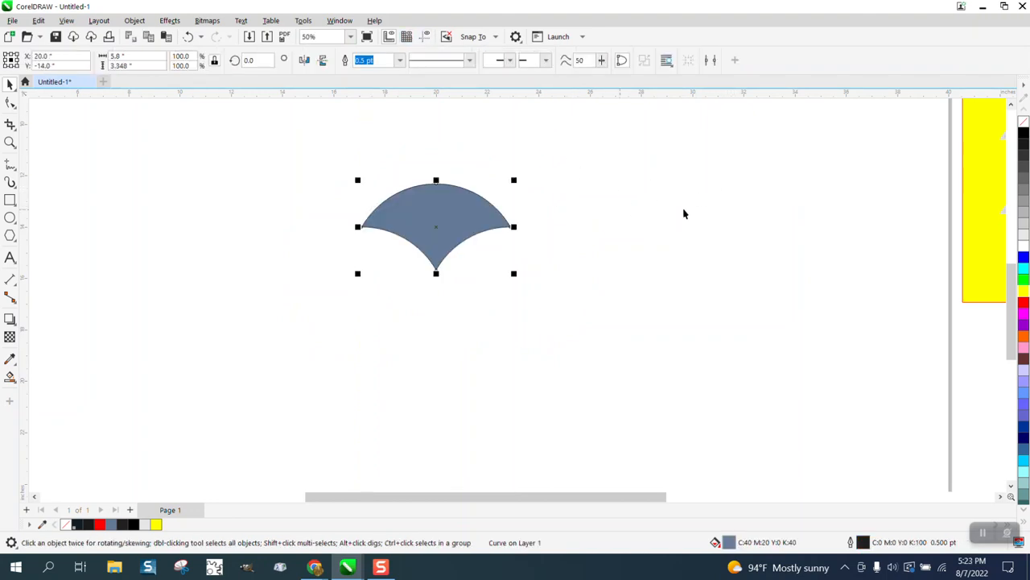
left_click(1024, 122)
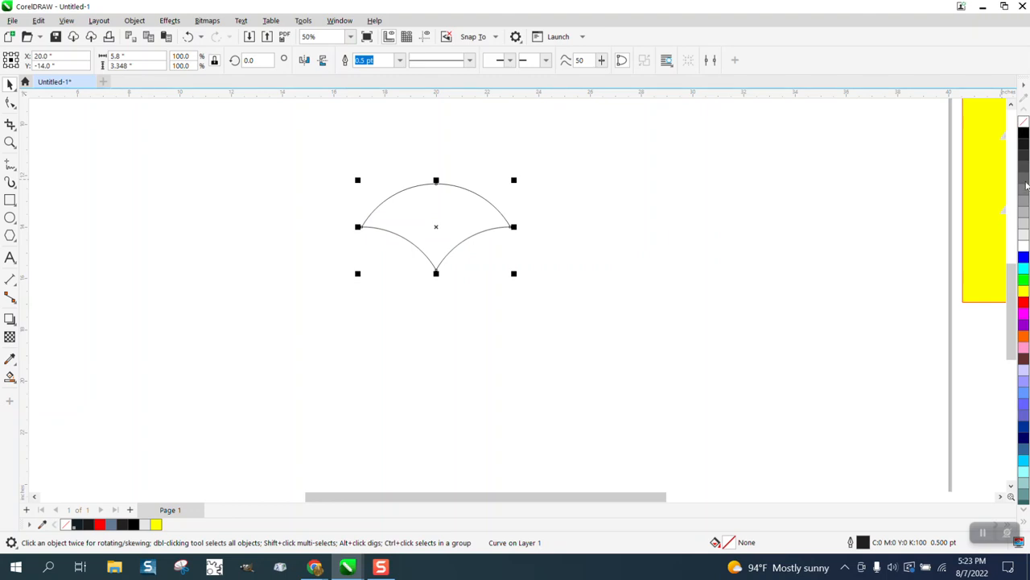
right_click(1024, 234)
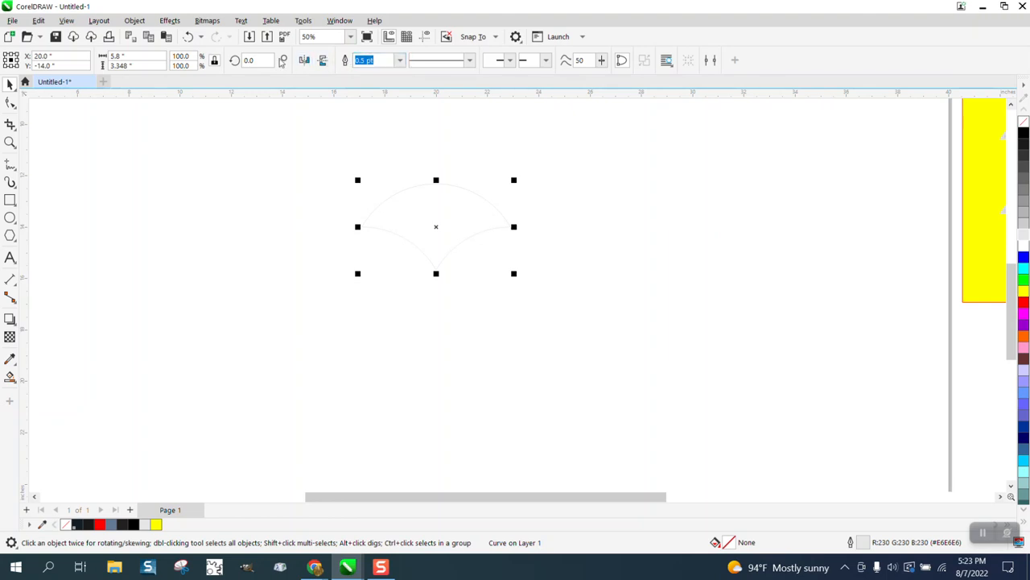
Step: Apply a Contour to the center of the fan shape with a 0.001 inch offset and black outline and fill colors
left_click(170, 21)
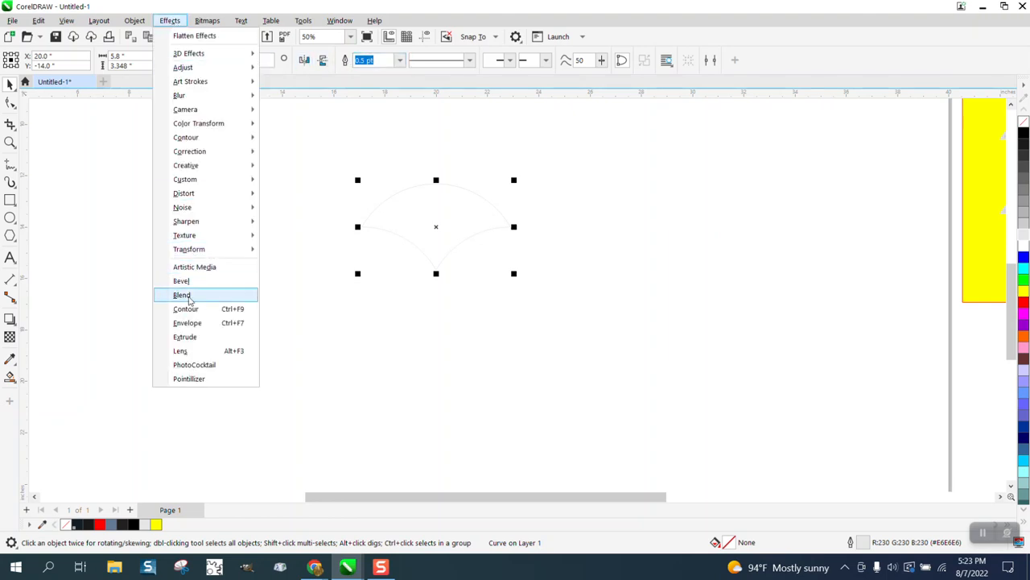
left_click(185, 309)
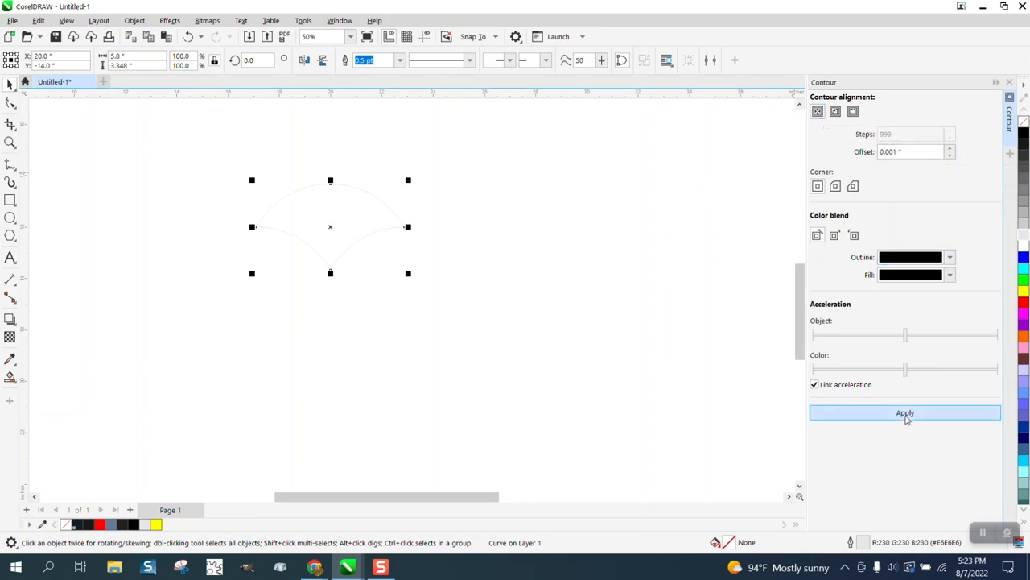
left_click(906, 415)
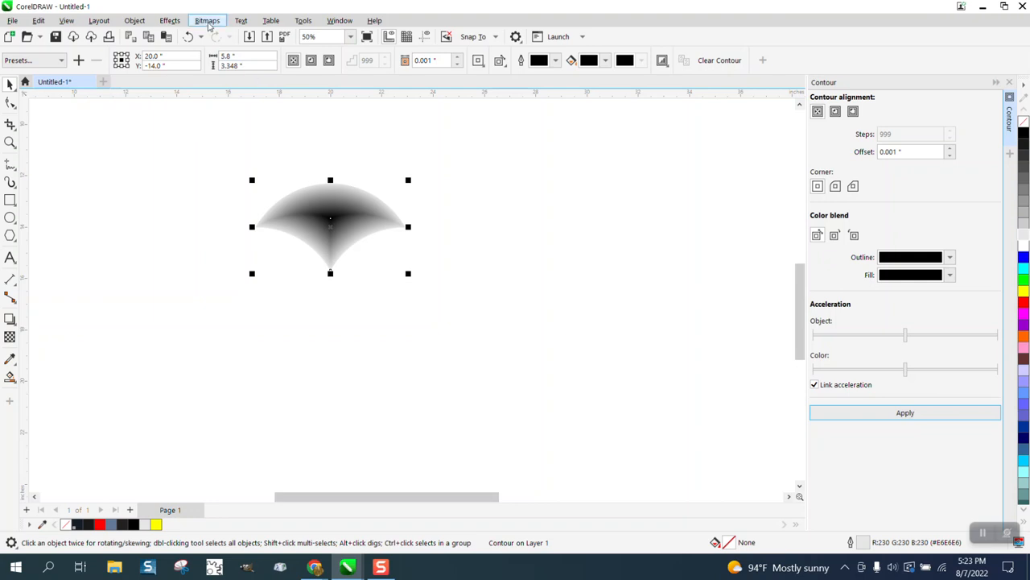
Step: Convert the contoured shape to a 300 dpi Grayscale (8-bit) bitmap with anti-aliasing and a transparent background
left_click(207, 20)
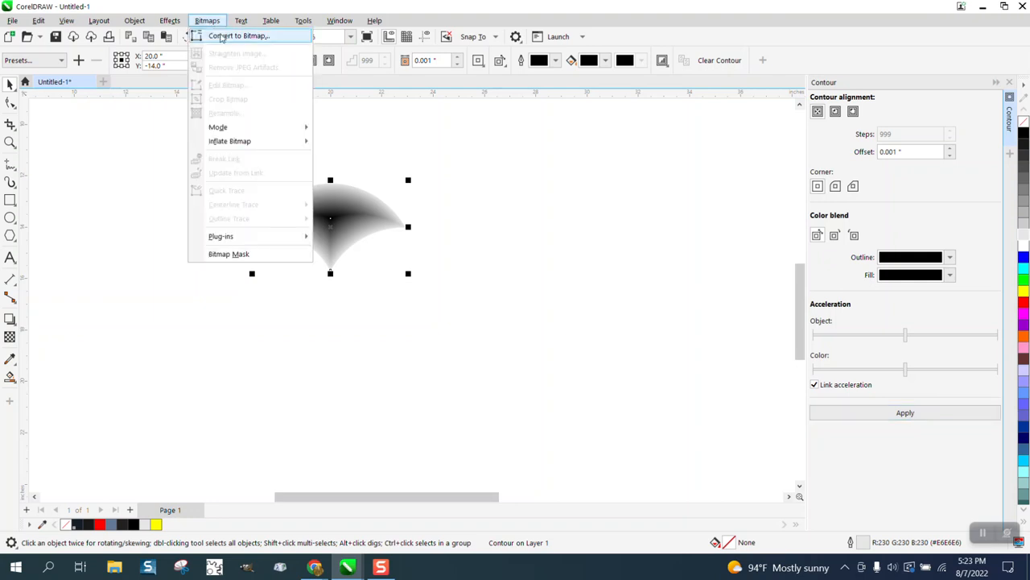
left_click(213, 35)
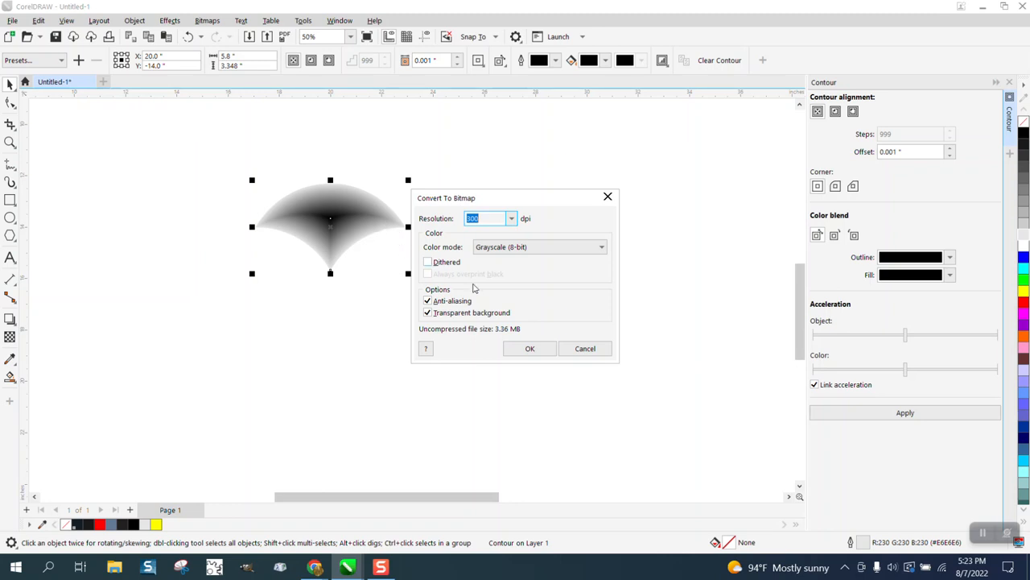
left_click(534, 349)
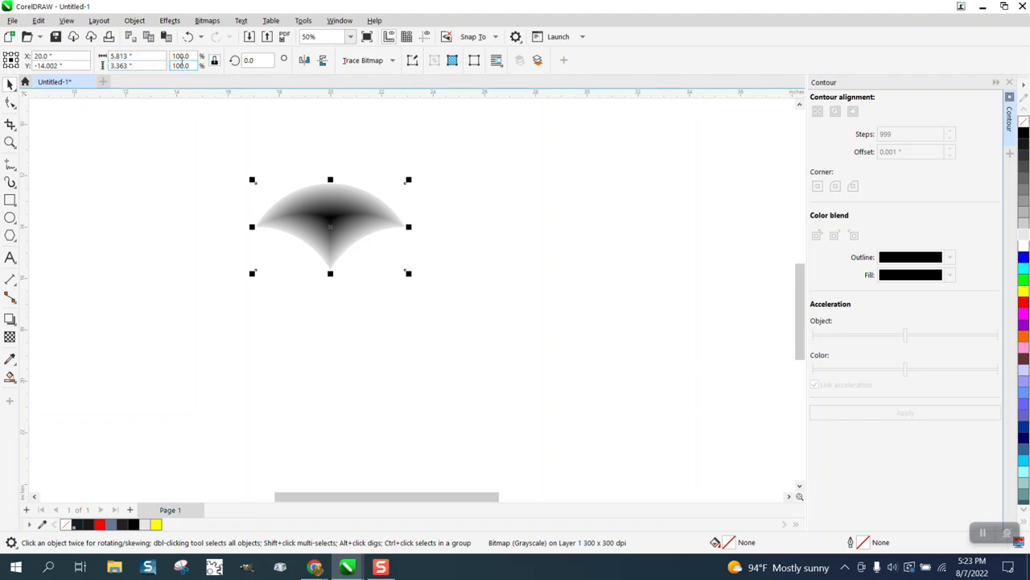
Step: Resize the bitmap proportionally to a width of 5 inches
left_click_drag(150, 56, 105, 57)
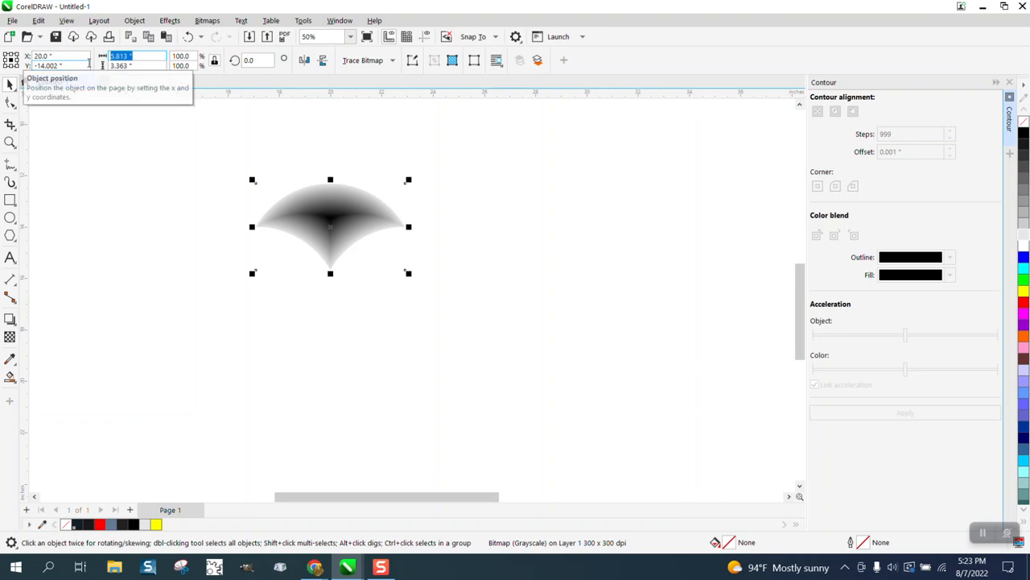
type("5")
key("Return")
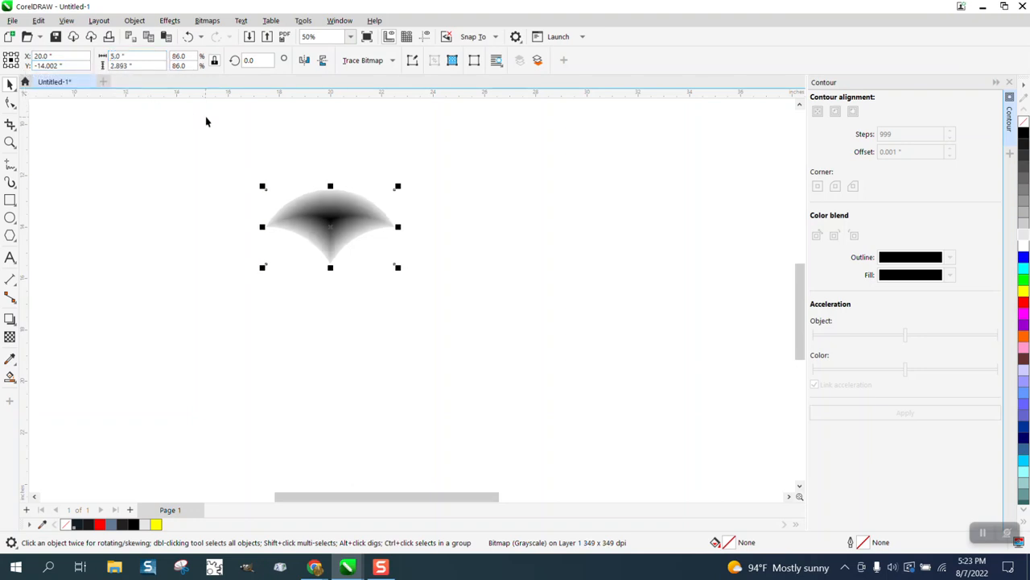
Step: Set the nudge distance to 5 inches and duplicate the scale bitmap four times in a row to the right
left_click(232, 117)
left_click_drag(446, 60, 395, 69)
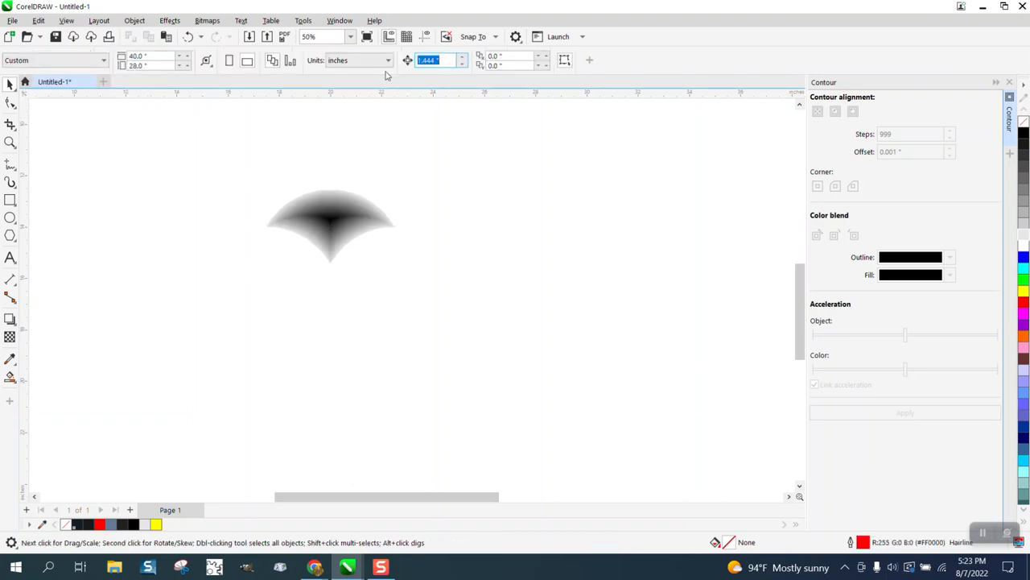
type("5")
left_click(351, 210)
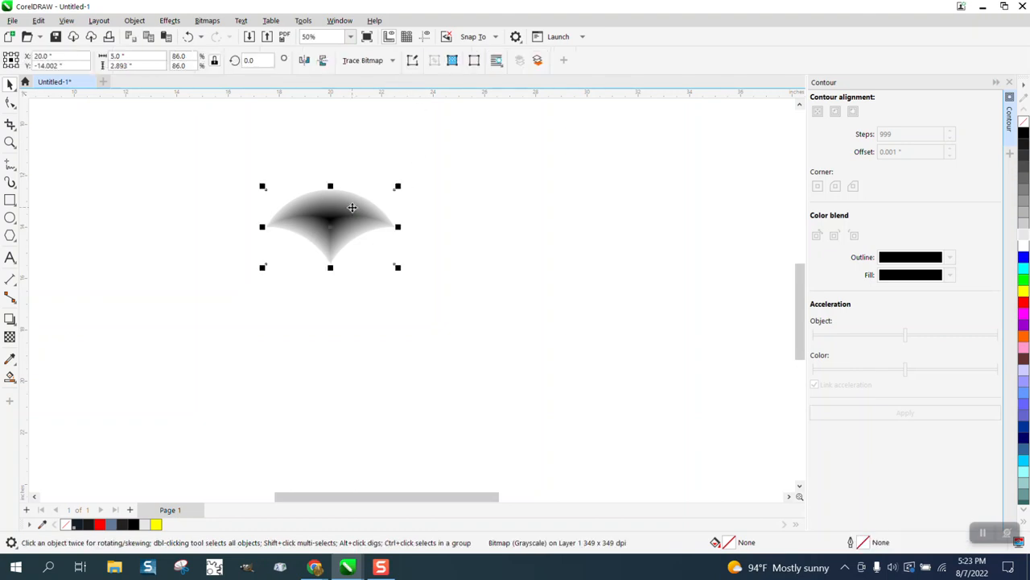
key("ctrl+d")
key("ctrl+d")
key("ctrl+d")
key("ctrl+d")
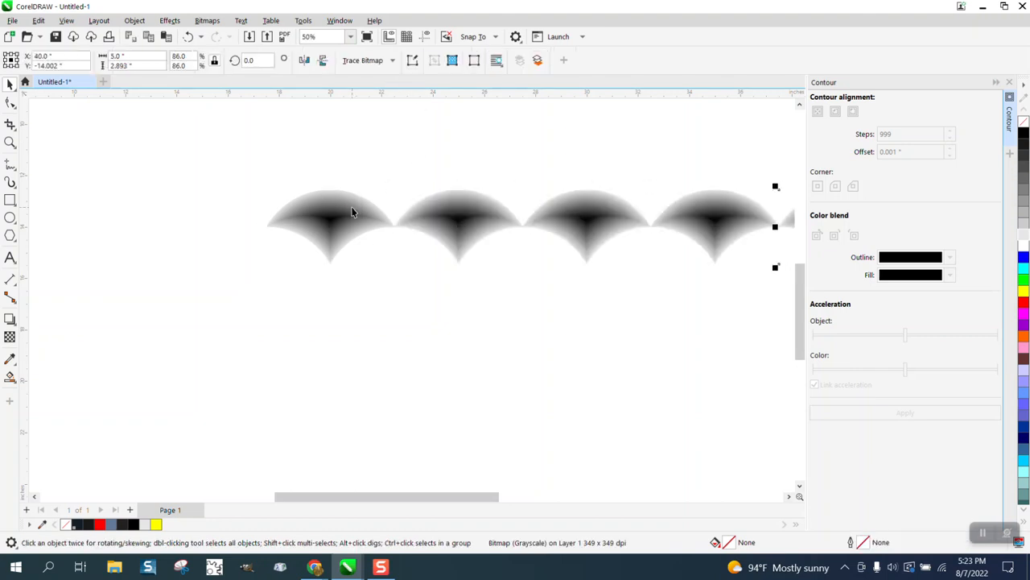
Step: Move the row of five scales left so it lies within the page, and group it
scroll(418, 239, "down", 1)
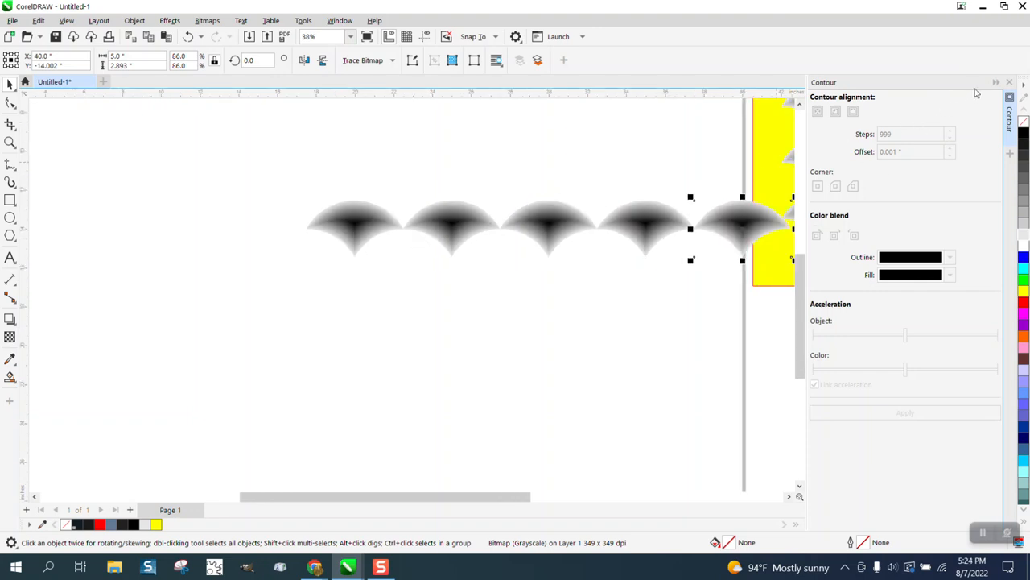
left_click(1010, 82)
left_click_drag(288, 167, 904, 273)
left_click_drag(640, 234, 460, 225)
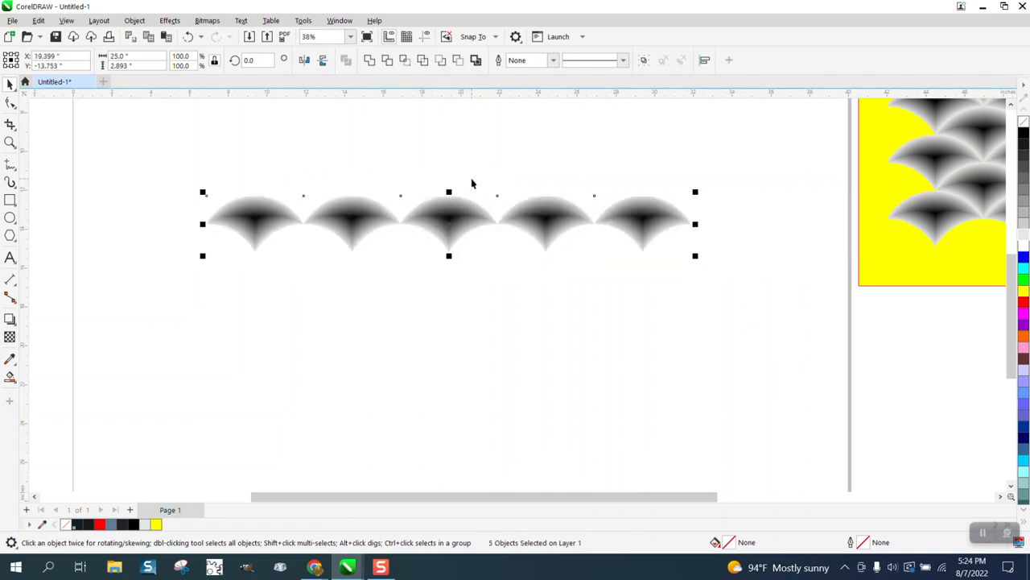
key("ctrl+g")
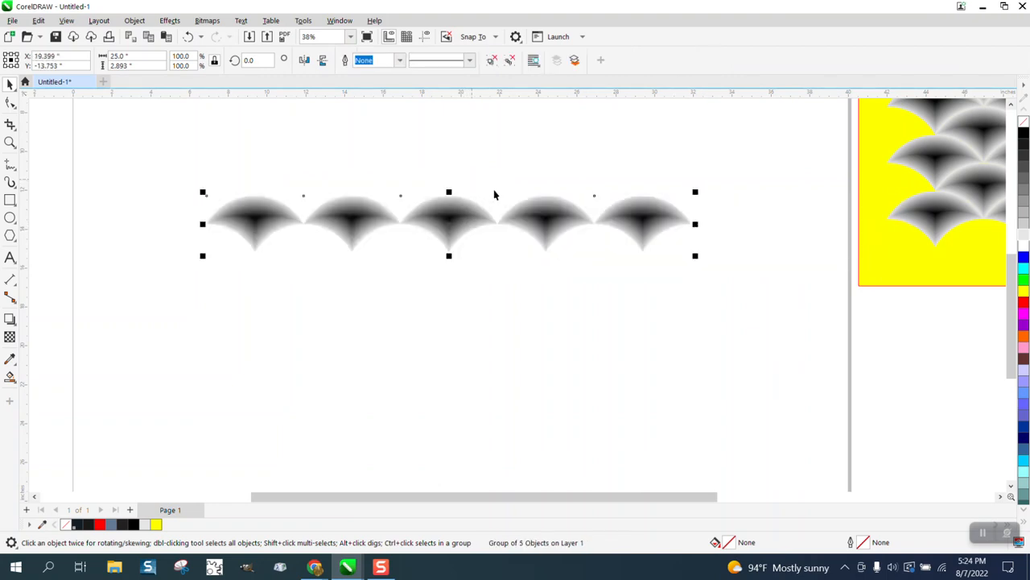
Step: Deselect the row of five scales and set the nudge distance to 2.5 inches
left_click(475, 167)
double_click(439, 63)
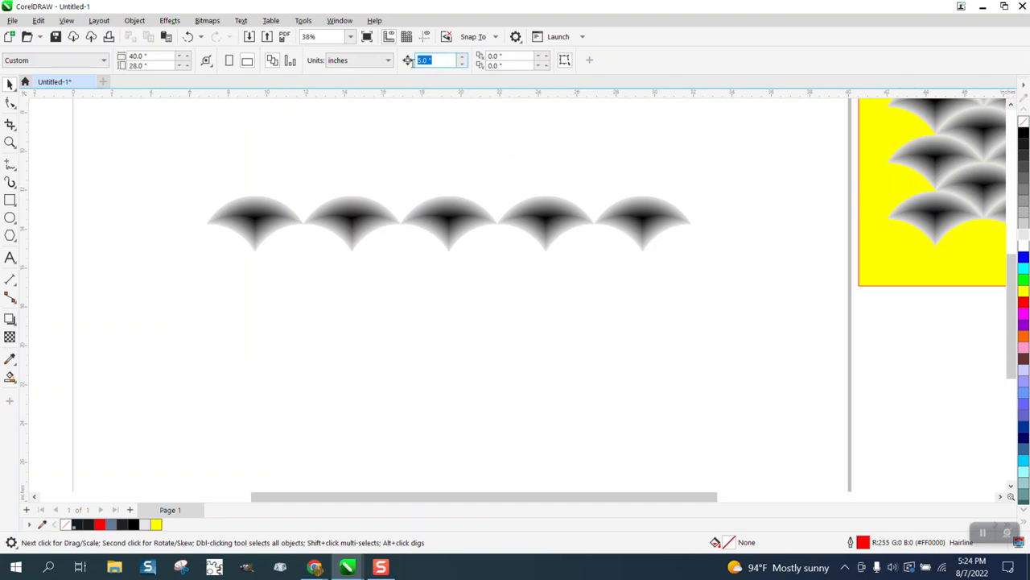
key("BackSpace")
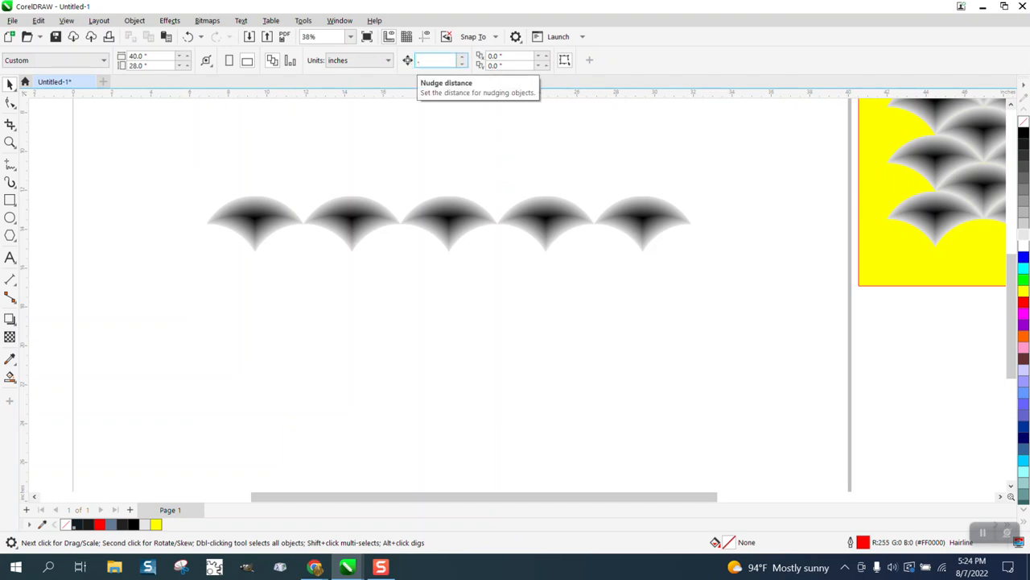
type("25.0")
key("Return")
Step: Try to offset a copy of the middle scale 2.5 inches to the left, and undo the attempt
left_click(458, 226)
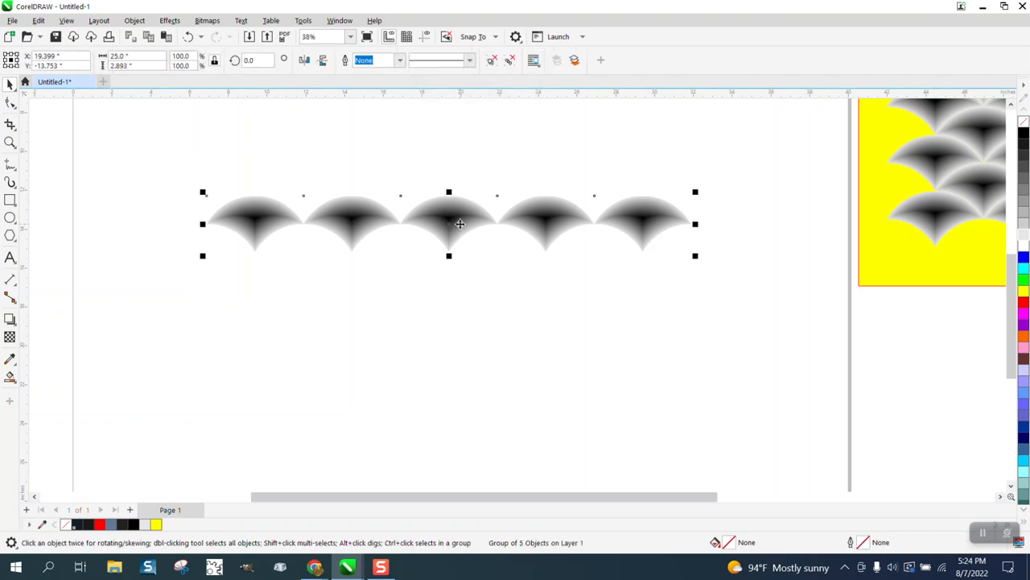
left_click(459, 224, "ctrl")
key("Left")
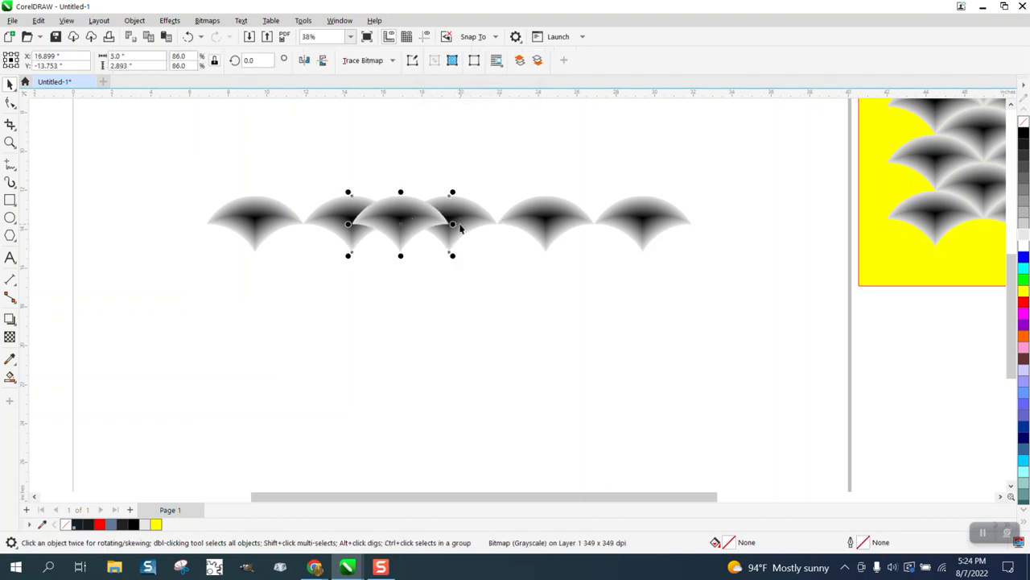
left_click(402, 214)
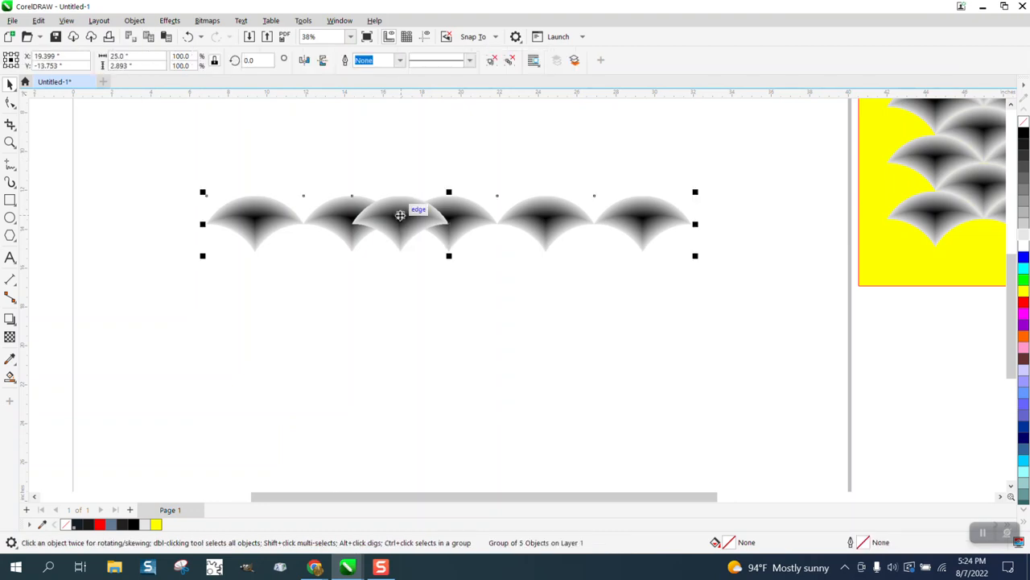
left_click(189, 37)
left_click(188, 40)
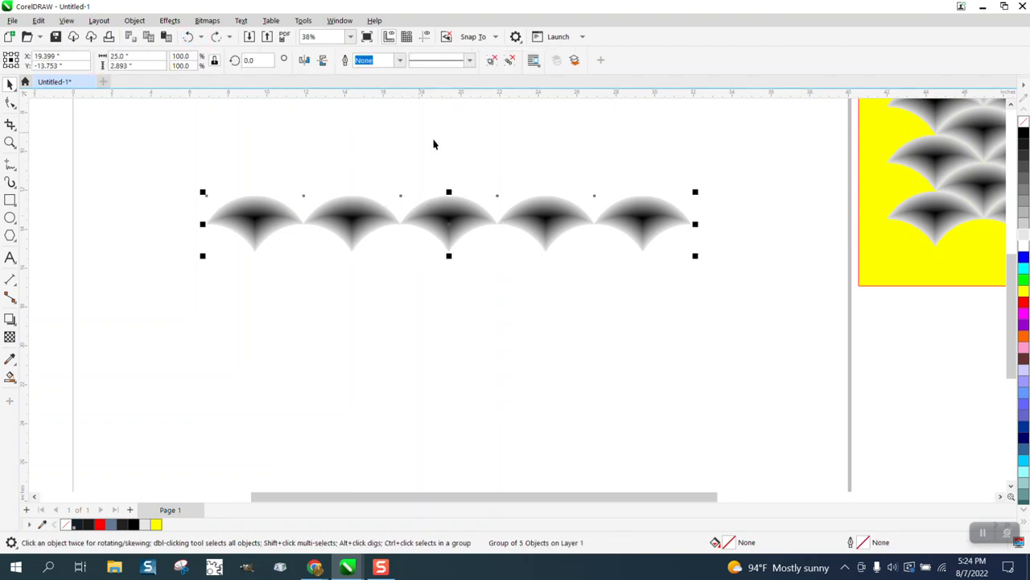
Step: Shift the grouped scale row slightly up and left, and place a duplicate of it 2.5 inches to the left
left_click(461, 176)
mouse_move(456, 213)
left_mouse_down()
mouse_move(456, 272)
mouse_move(443, 201)
left_mouse_up()
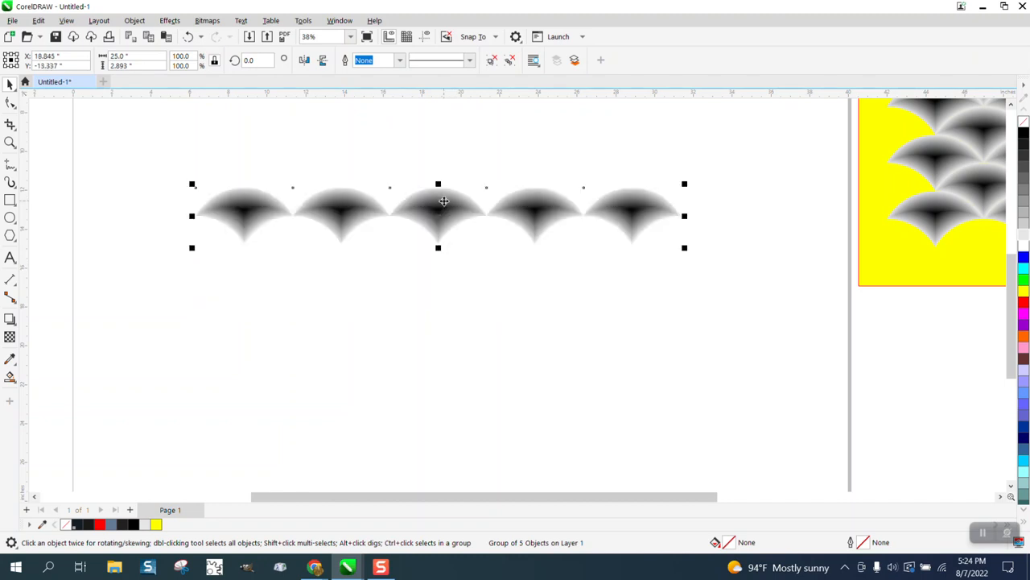
left_click(436, 138)
left_click(450, 216)
key("ctrl+d")
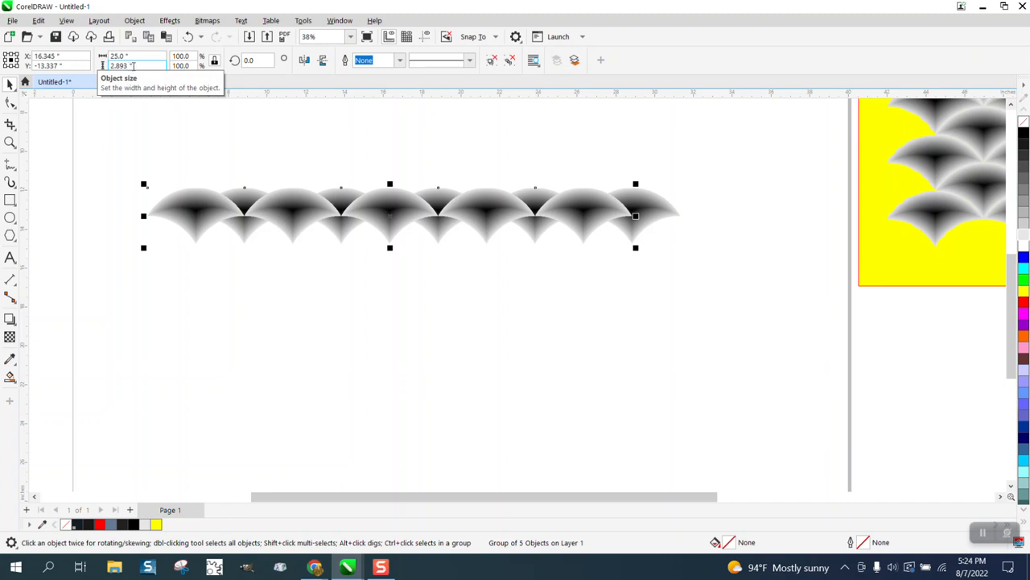
Step: Set the nudge distance to half the row height (2.893/2 inches) and nudge the duplicated row down once
left_click(321, 124)
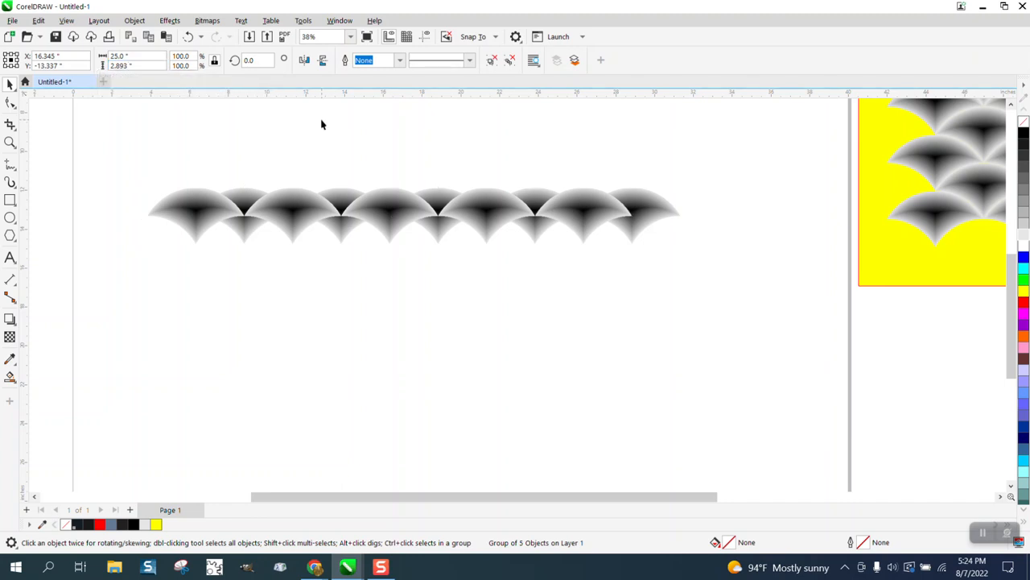
type("2")
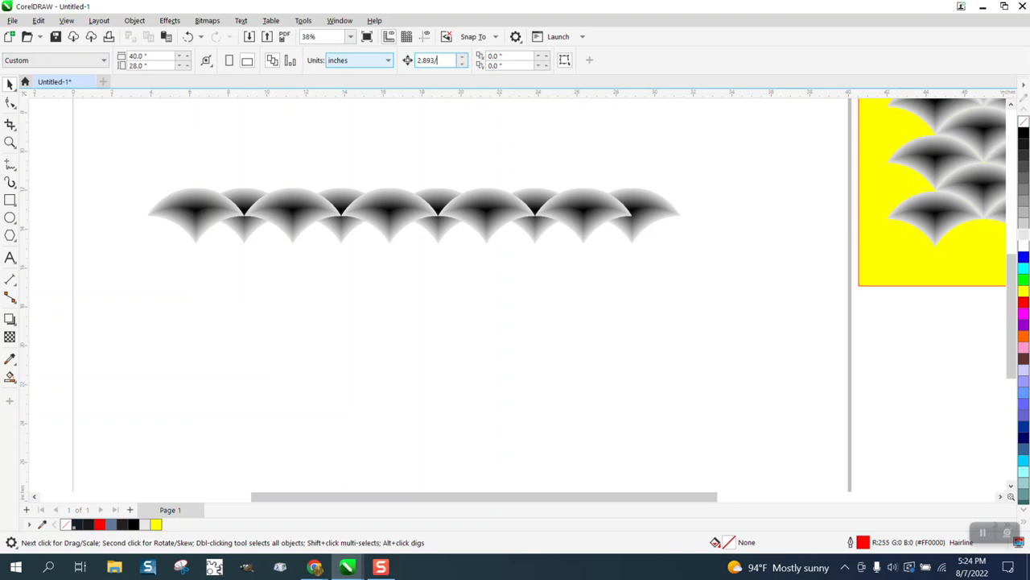
type(".893")
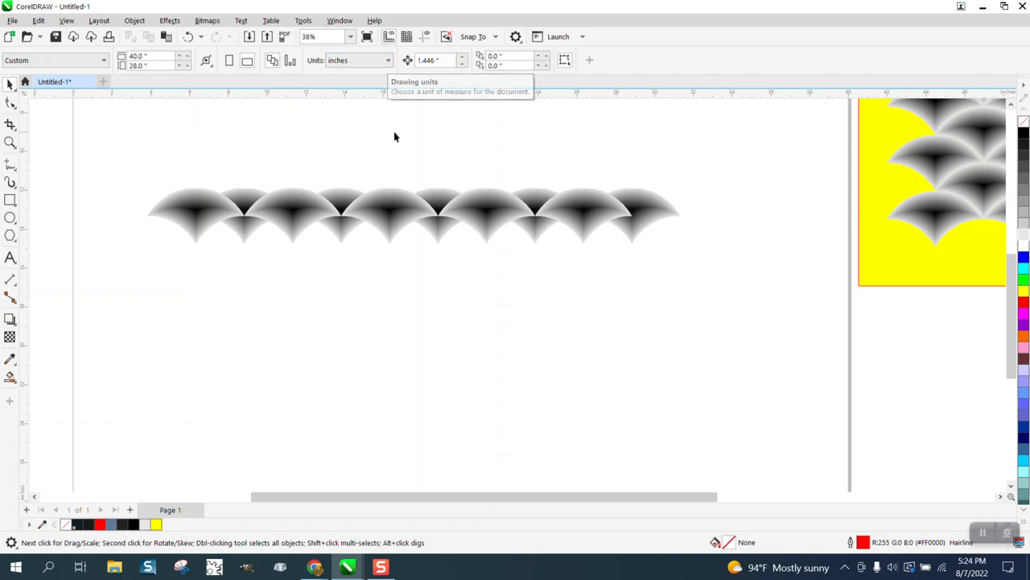
left_click(396, 211)
key("ctrl+d")
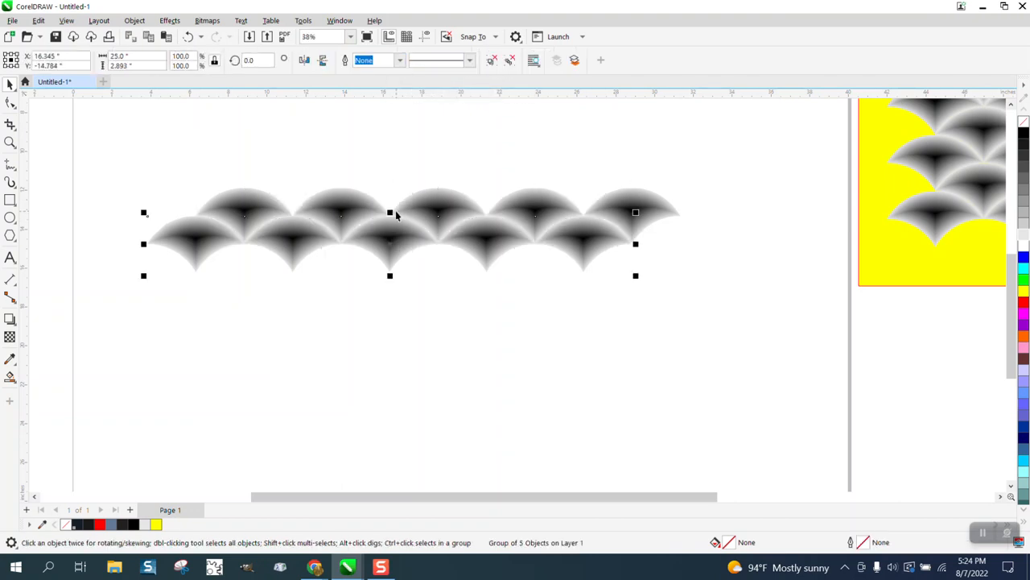
Step: Select both scale rows and duplicate the pair three times downward, spacing the copies 2.893 inches apart
scroll(342, 197, "down", 1)
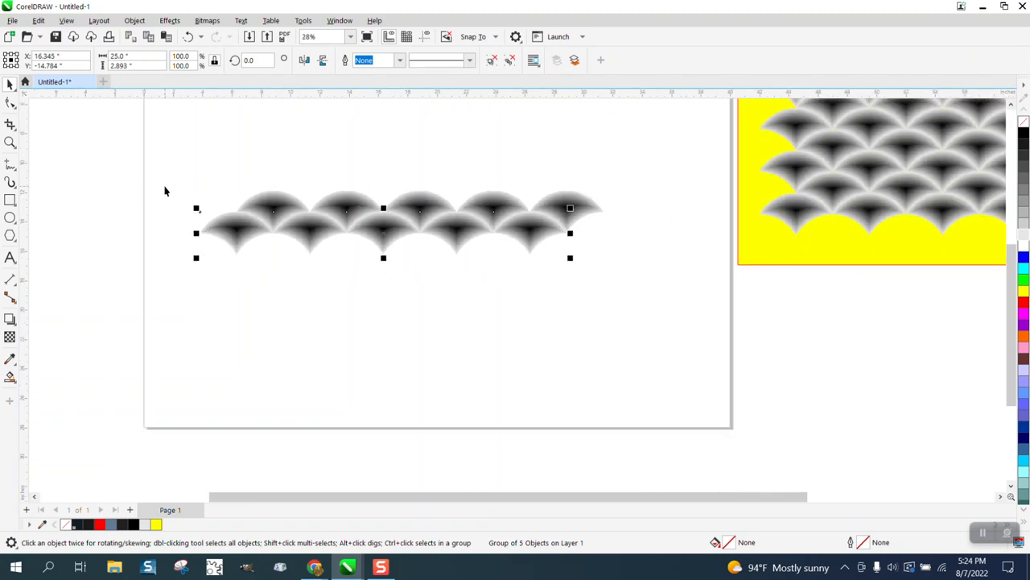
left_click_drag(167, 176, 491, 270)
left_click_drag(638, 291, 633, 296)
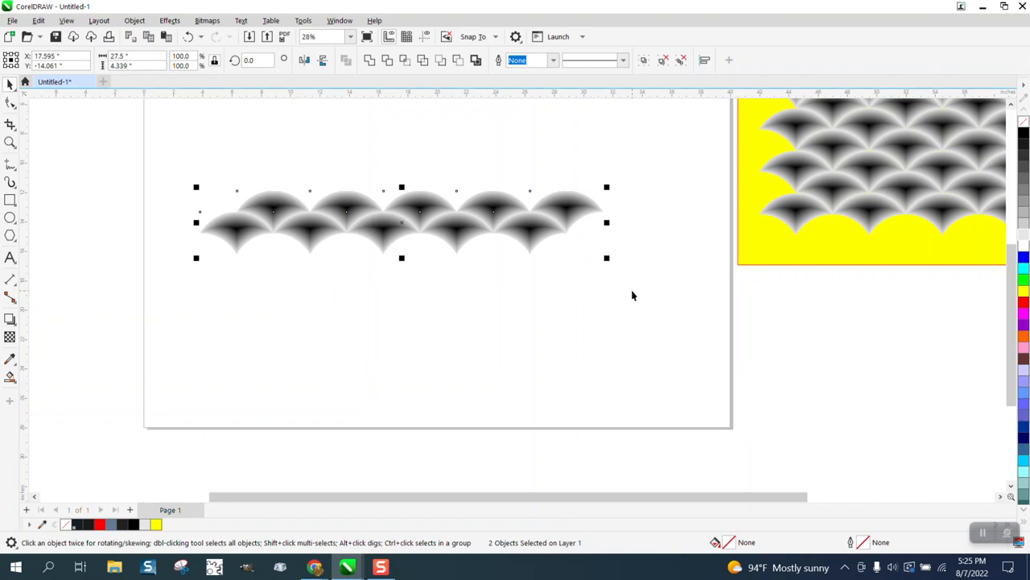
key("ctrl+d")
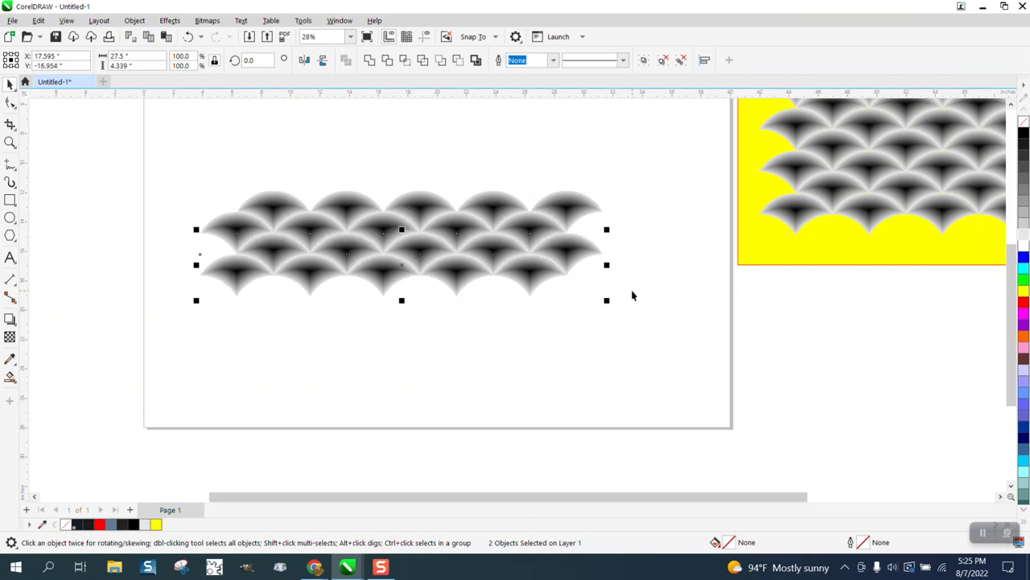
key("ctrl+d")
key("ctrl+d")
left_click(633, 287)
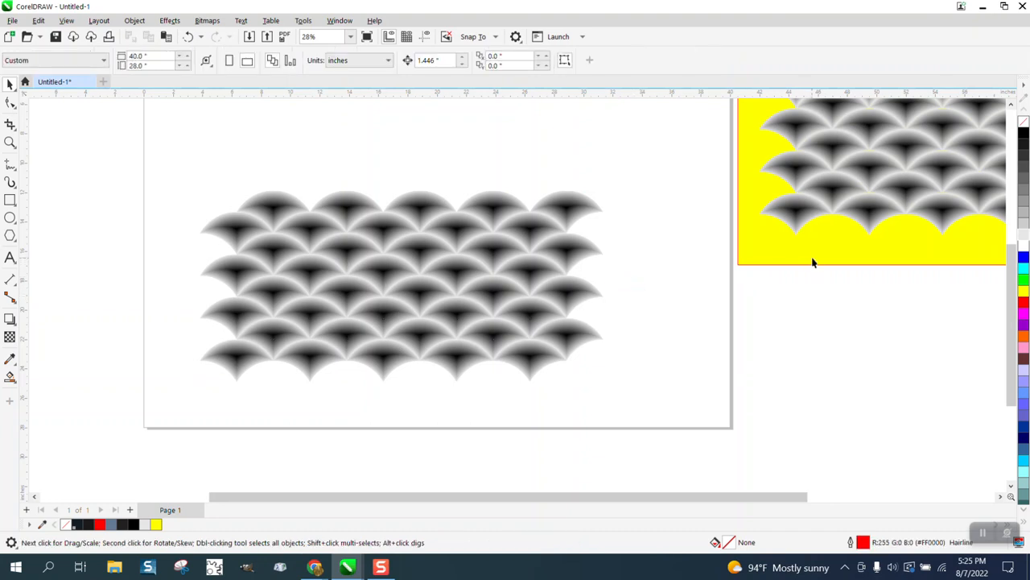
Step: Move the yellow rectangle behind the new eight-row pattern and check the seams between the scales against it
left_click_drag(812, 262, 250, 403)
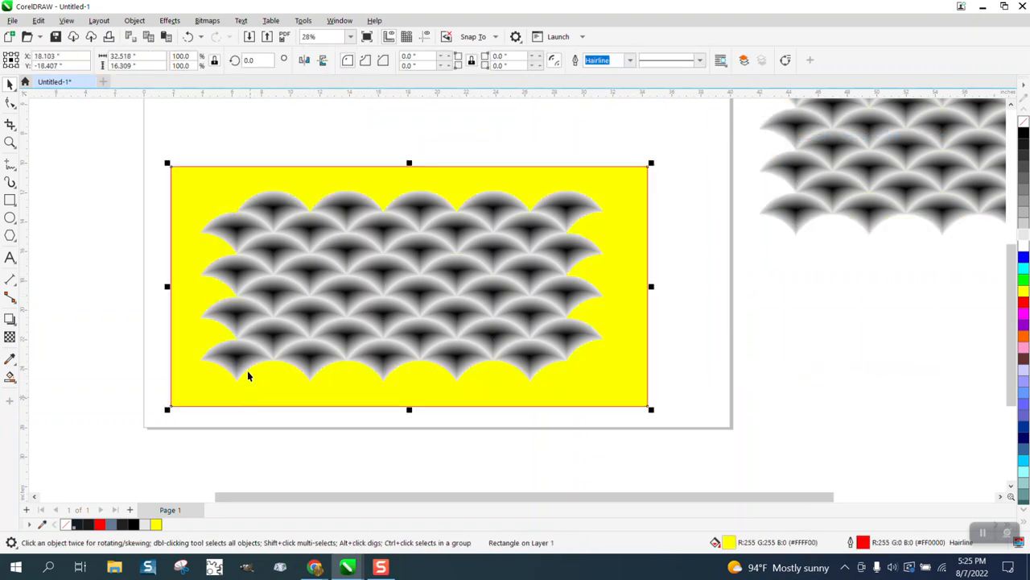
left_click(10, 142)
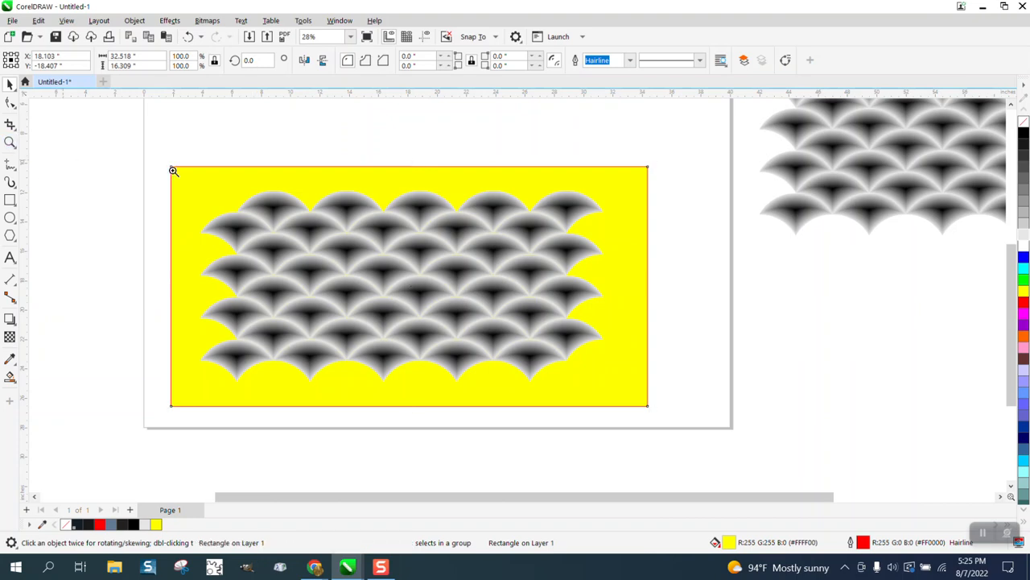
left_click_drag(260, 195, 409, 259)
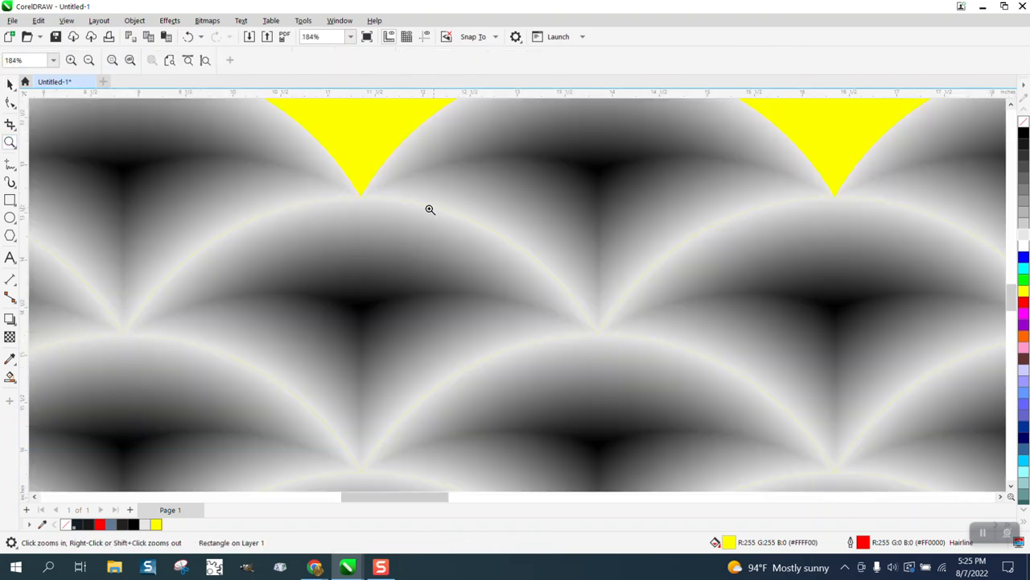
scroll(427, 210, "down", 5)
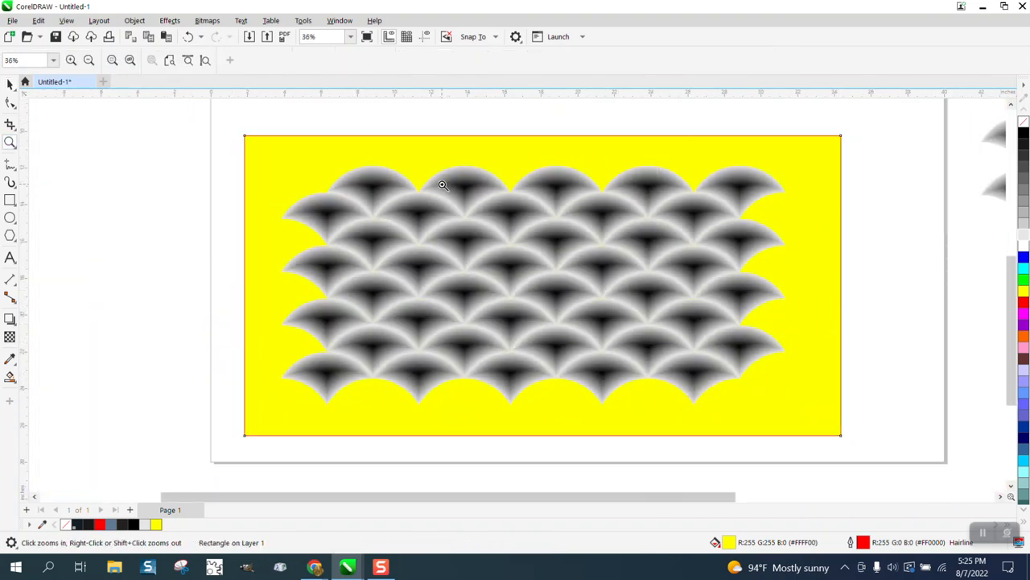
scroll(442, 187, "down", 1)
Step: Delete the yellow rectangle behind the pattern and examine the seams between the overlapping scales without it
left_click(11, 85)
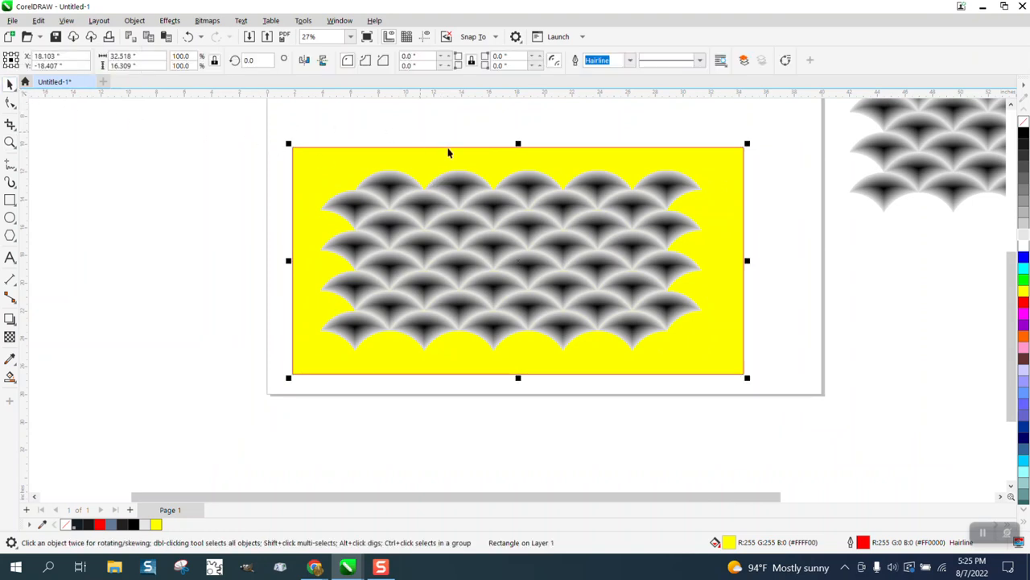
left_click(509, 155)
key("Delete")
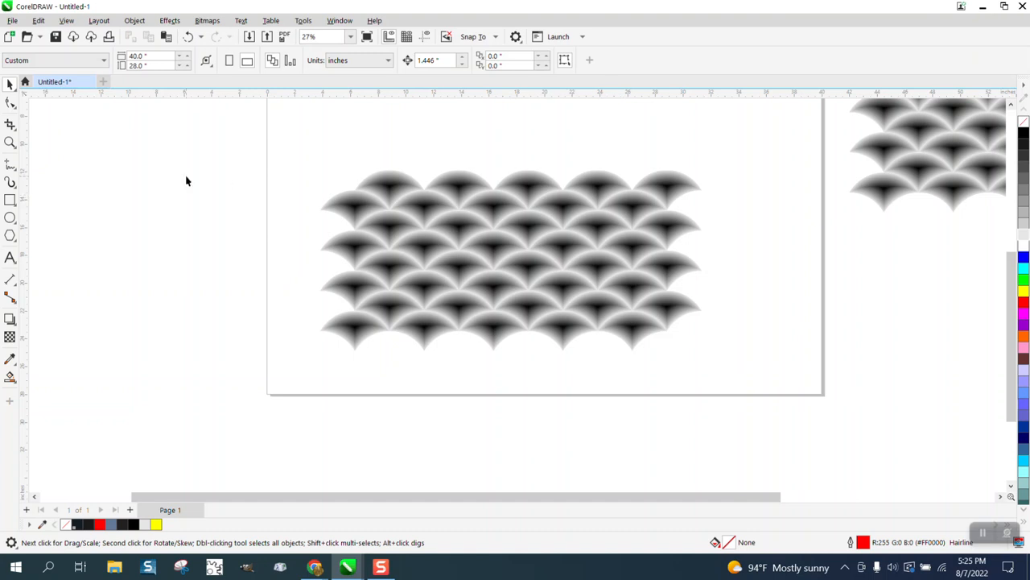
left_click(10, 143)
left_click_drag(527, 181, 612, 225)
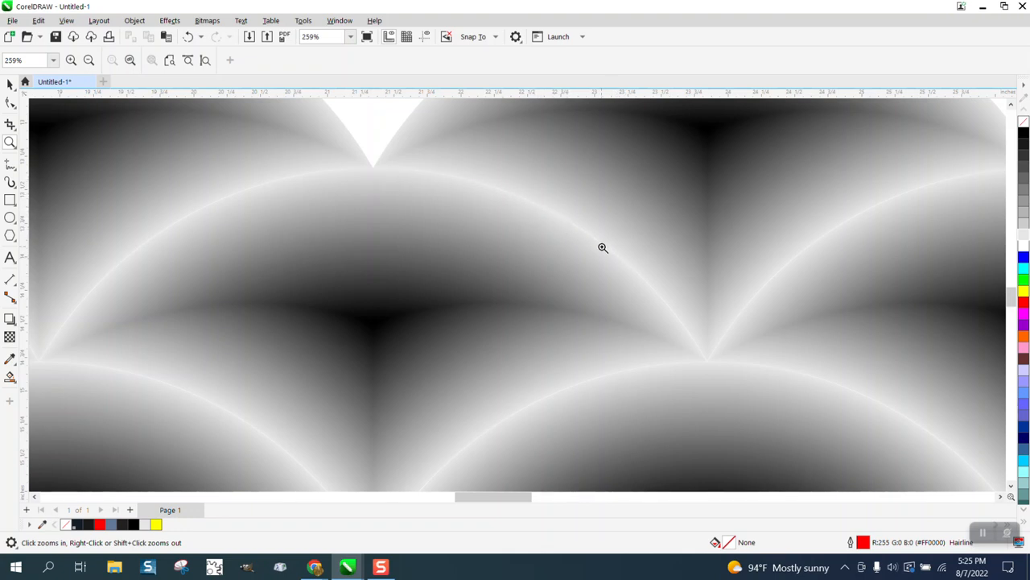
right_click(474, 190)
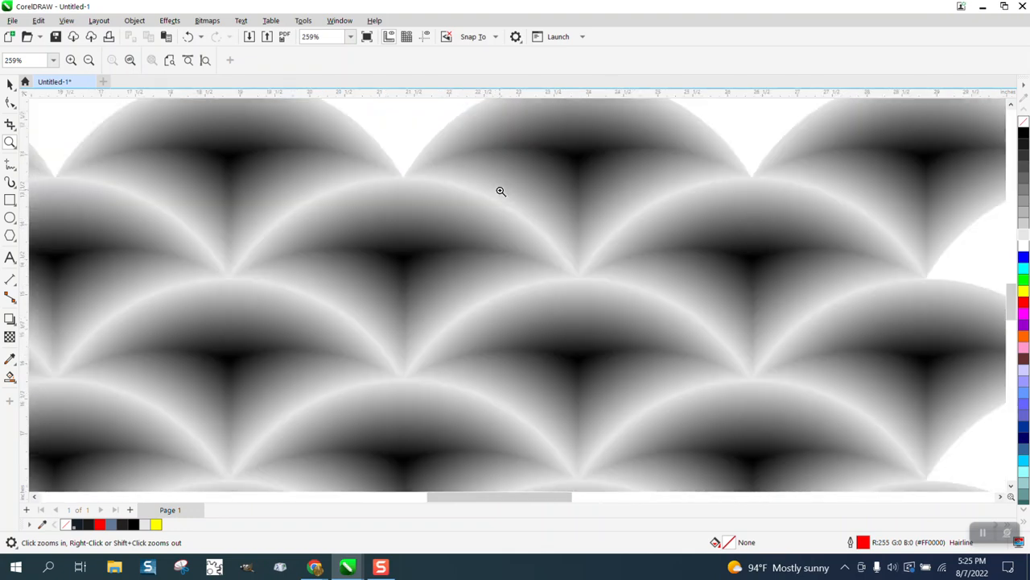
right_click(499, 190)
right_click(497, 193)
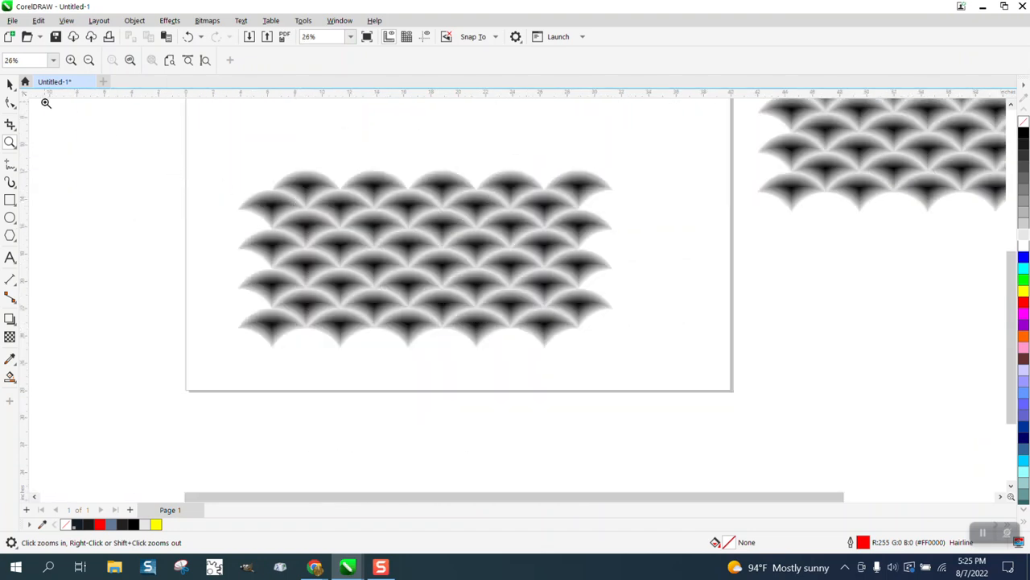
Step: Try to create a boundary outline around all eight scale rows, and undo it
left_click(10, 84)
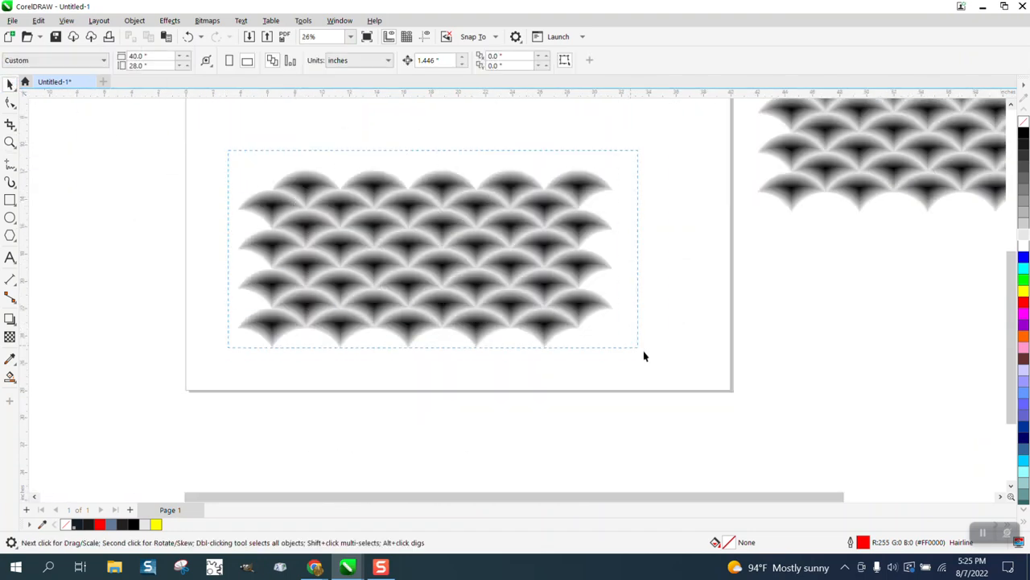
left_click_drag(644, 356, 675, 368)
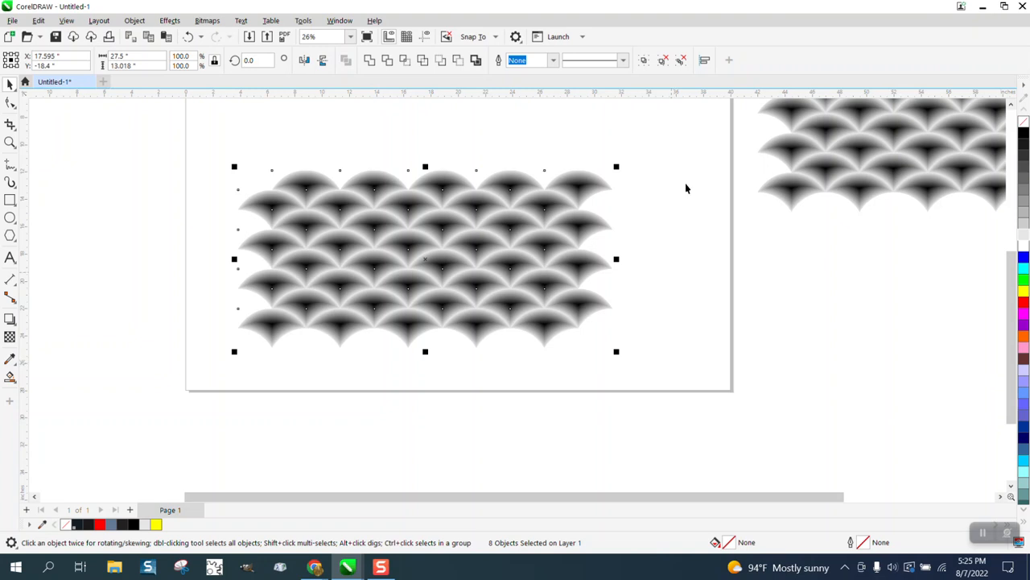
left_click(475, 60)
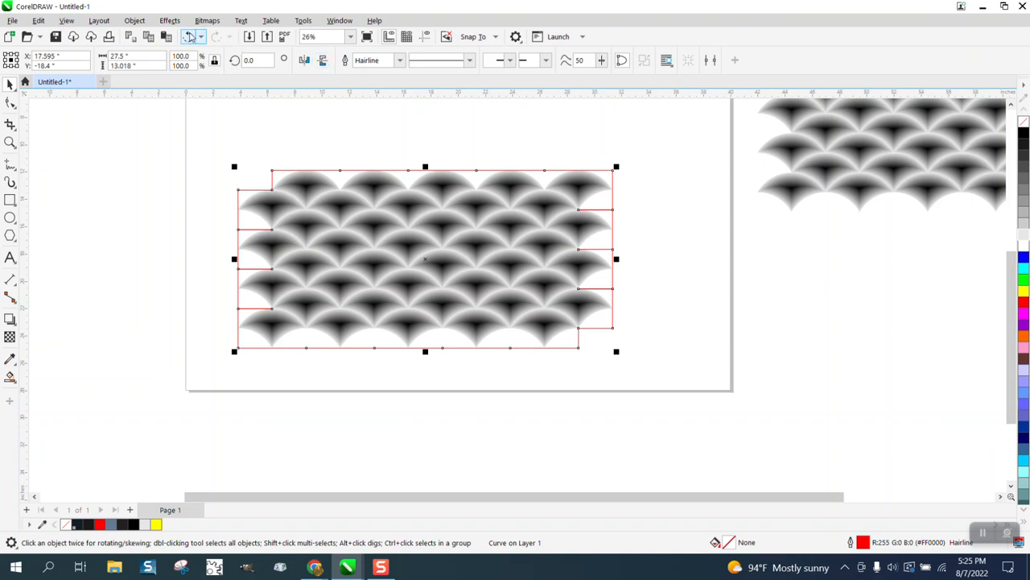
left_click(187, 36)
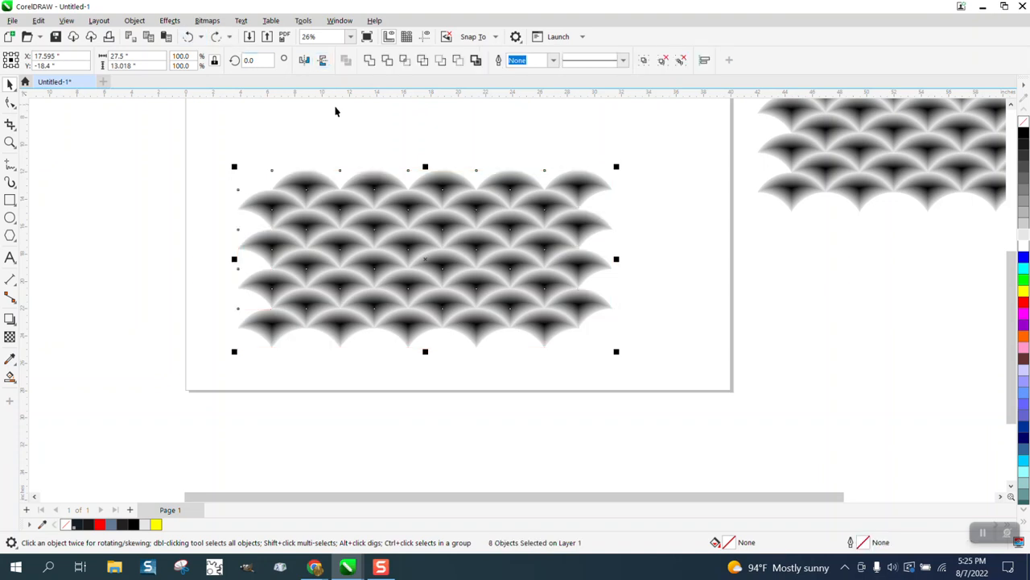
left_click(314, 149)
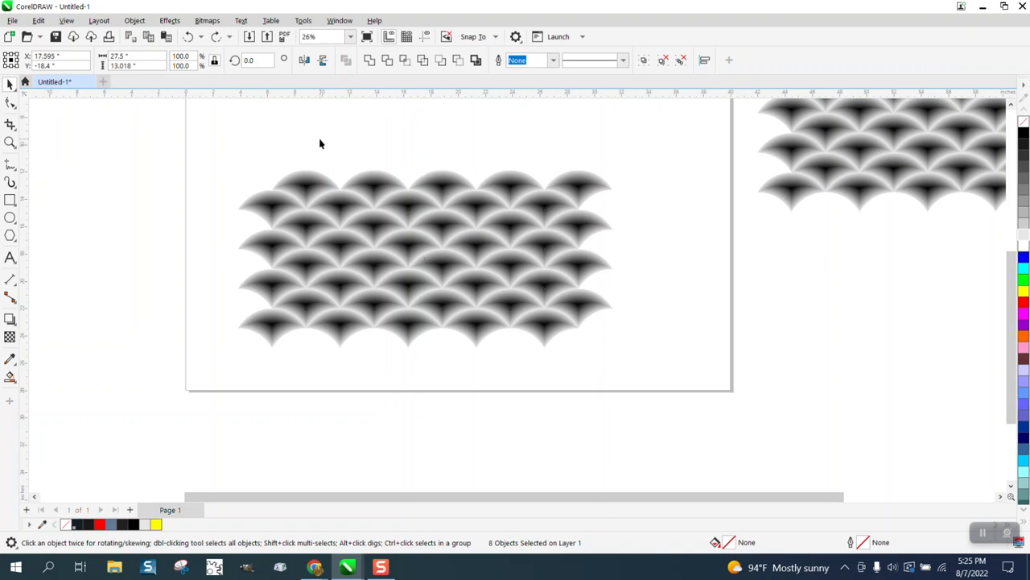
left_click(311, 183)
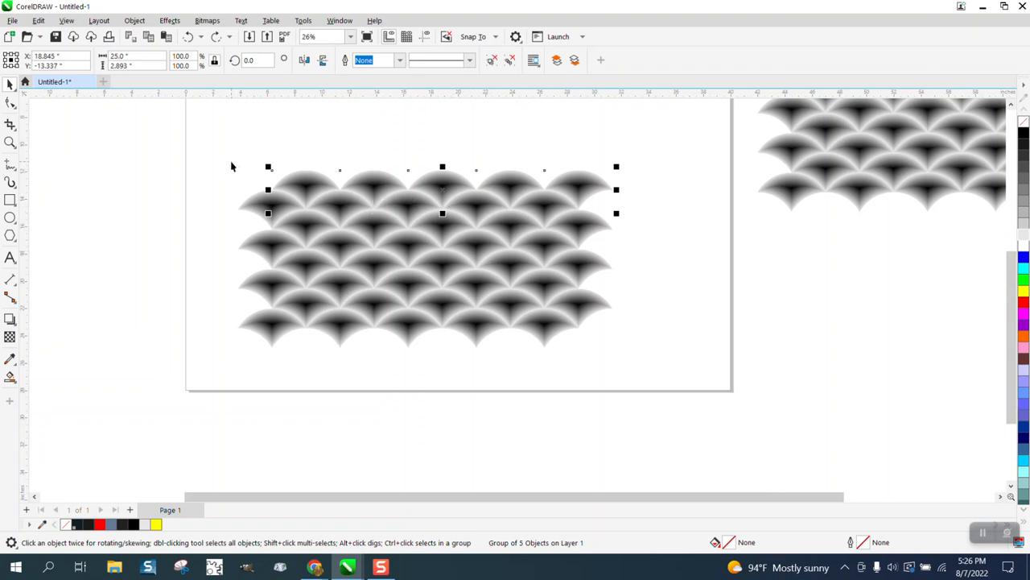
left_click(365, 156)
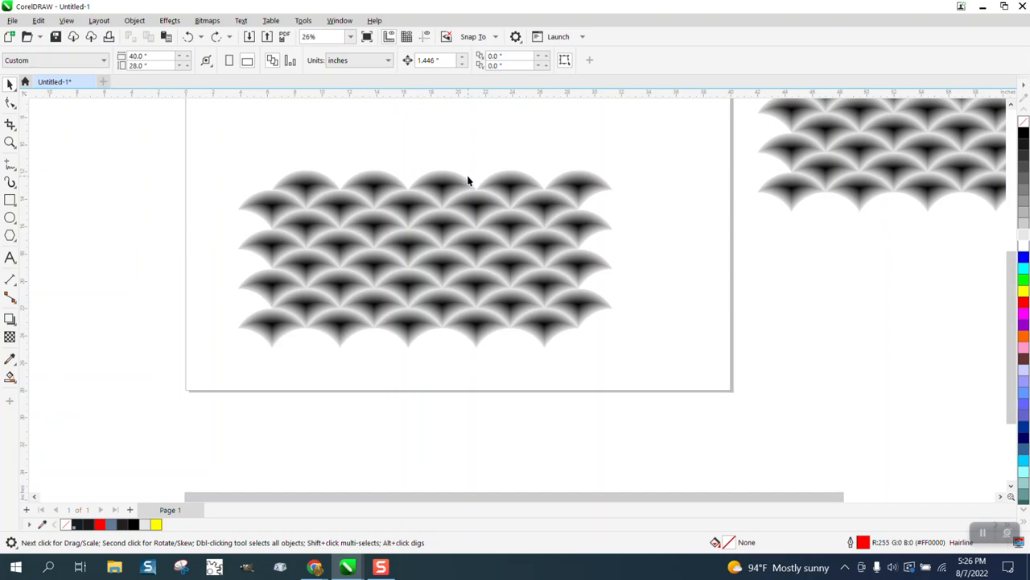